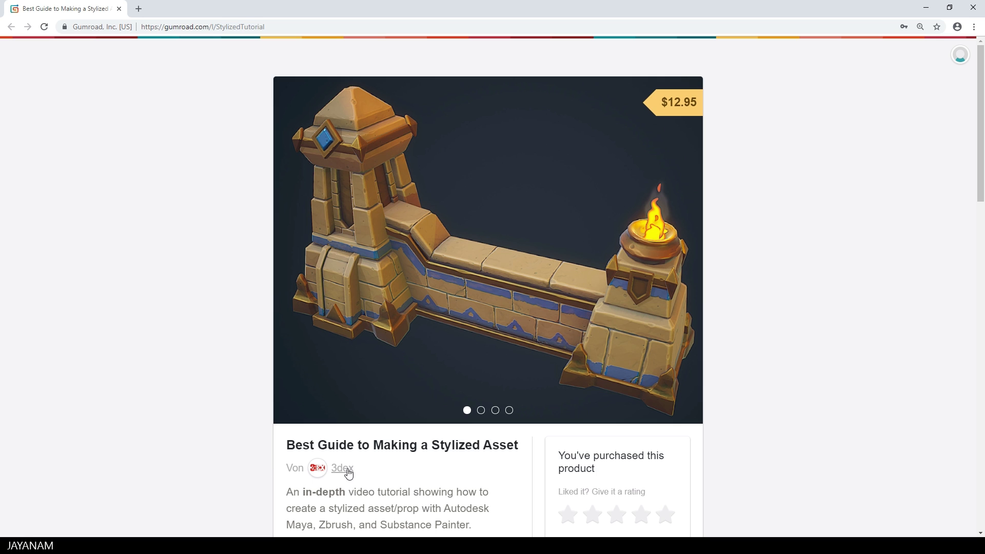
- Show the grey untextured sculpt image of the stylized asset on the Gumroad page
{"action": "left_click", "coordinate": [481, 410]}
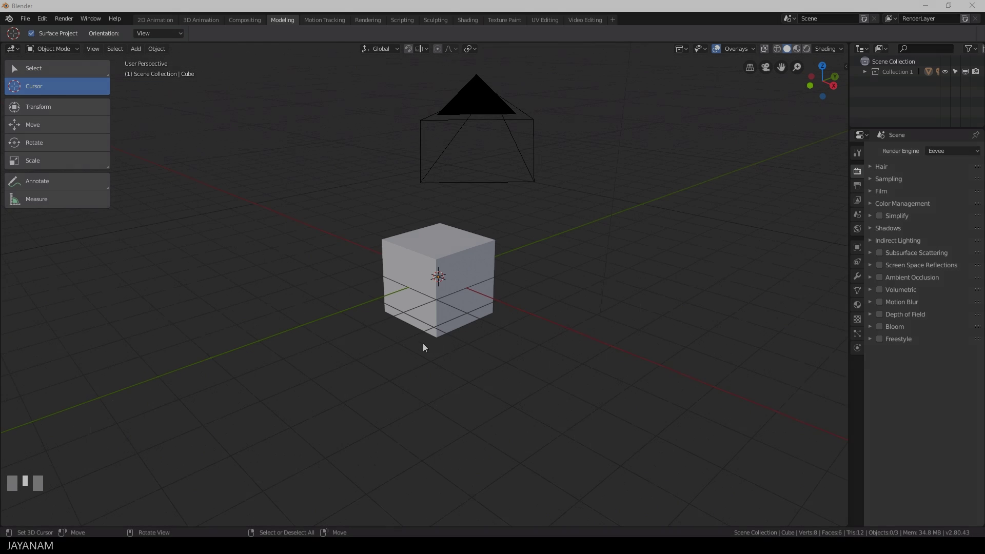
{"action": "middle_click_drag", "start_coordinate": [422, 343], "coordinate": [484, 315]}
- In Front Ortho edit mode, flatten the cube vertically and shrink it uniformly to 0.718
{"action": "key", "text": "KP_5"}
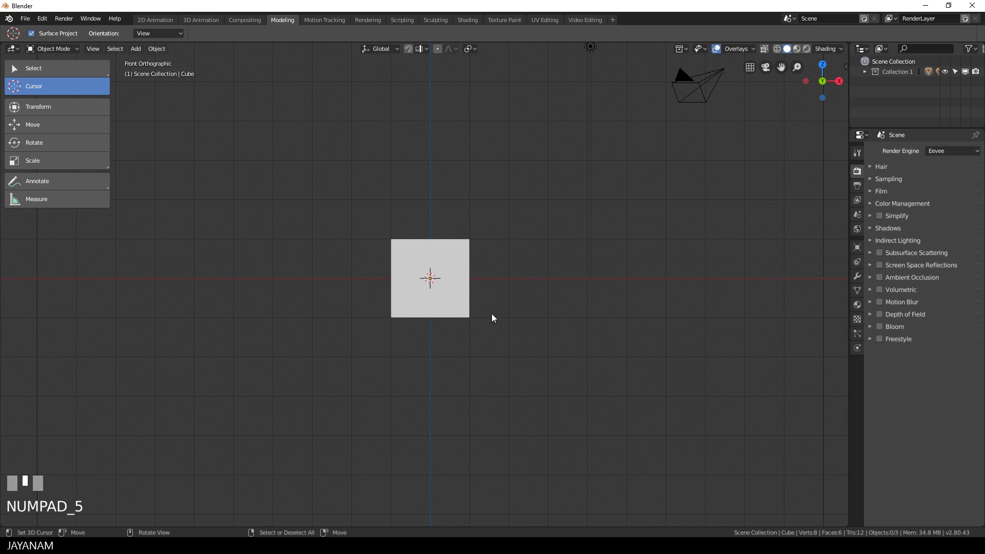
{"action": "right_click", "coordinate": [435, 284]}
{"action": "key", "text": "Tab"}
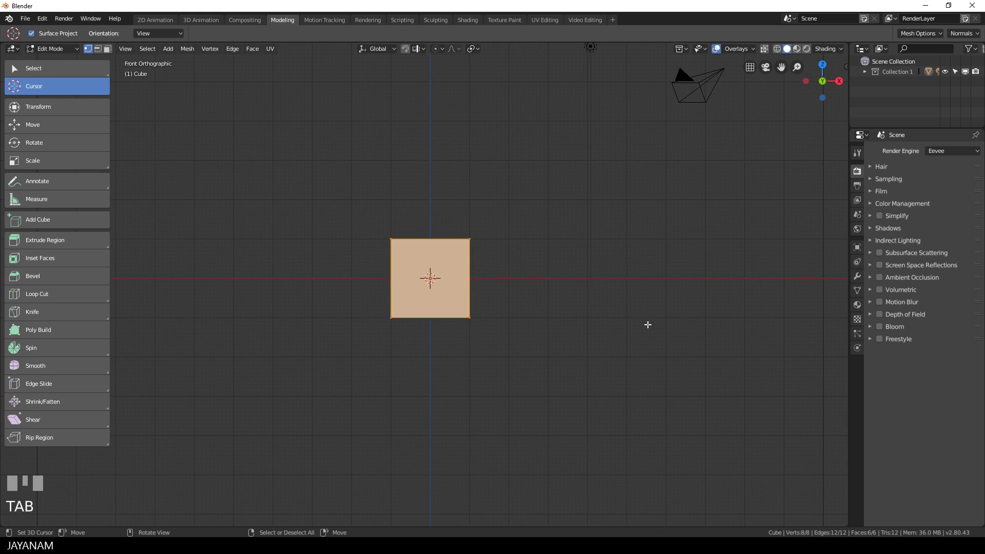
{"action": "key", "text": "s"}
{"action": "key", "text": "z"}
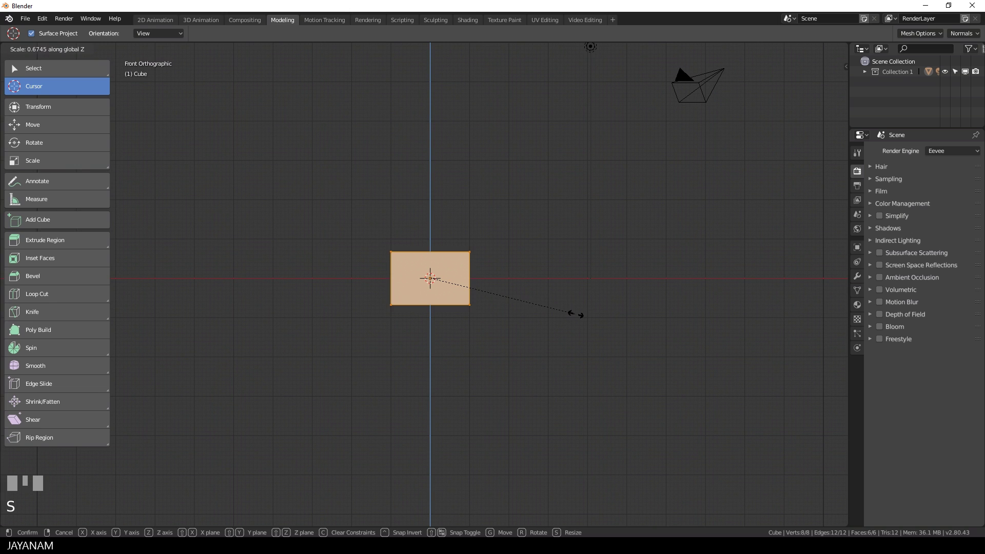
{"action": "left_click", "coordinate": [543, 307]}
{"action": "key", "text": "s"}
{"action": "left_click", "coordinate": [531, 305]}
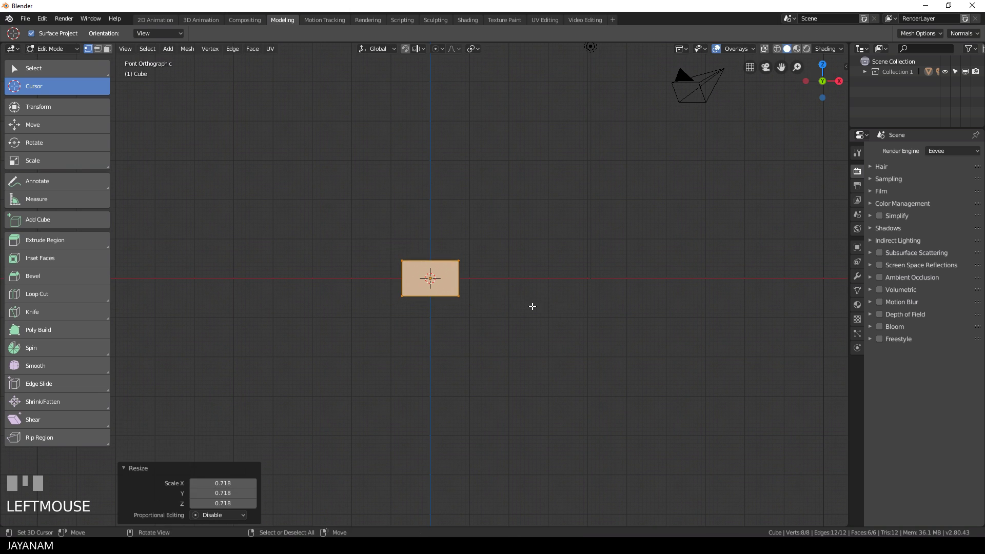
- Move the block left to X -2.79 m, Z 0.483 m and switch to face selection
{"action": "key", "text": "g"}
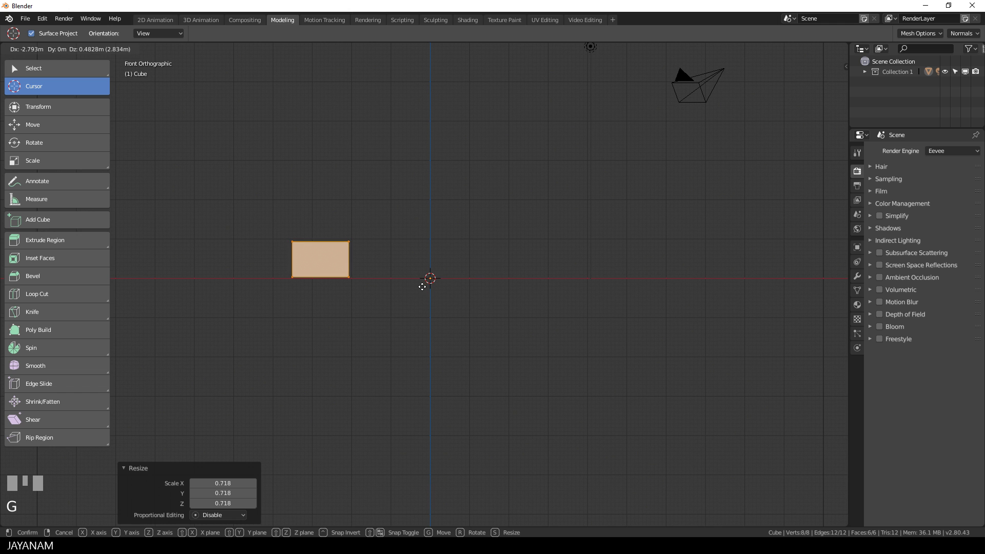
{"action": "left_click", "coordinate": [428, 281]}
{"action": "middle_click_drag", "start_coordinate": [429, 281], "coordinate": [425, 344]}
{"action": "scroll", "coordinate": [426, 345], "scroll_direction": "up", "scroll_amount": 2}
{"action": "left_click", "coordinate": [107, 49]}
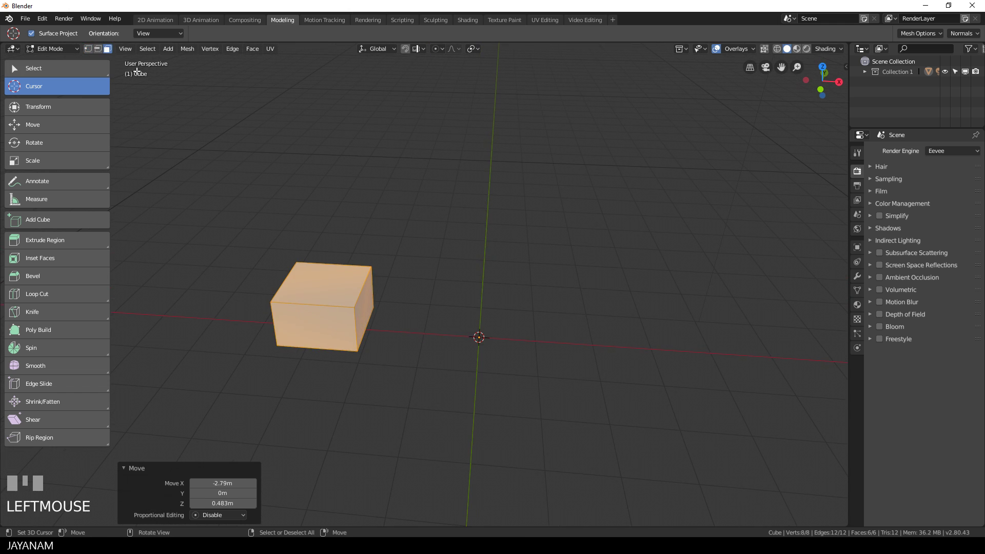
- Extrude the top face into a short ledge scaled 0.945, then a 0.625 m tier
{"action": "right_click", "coordinate": [330, 289]}
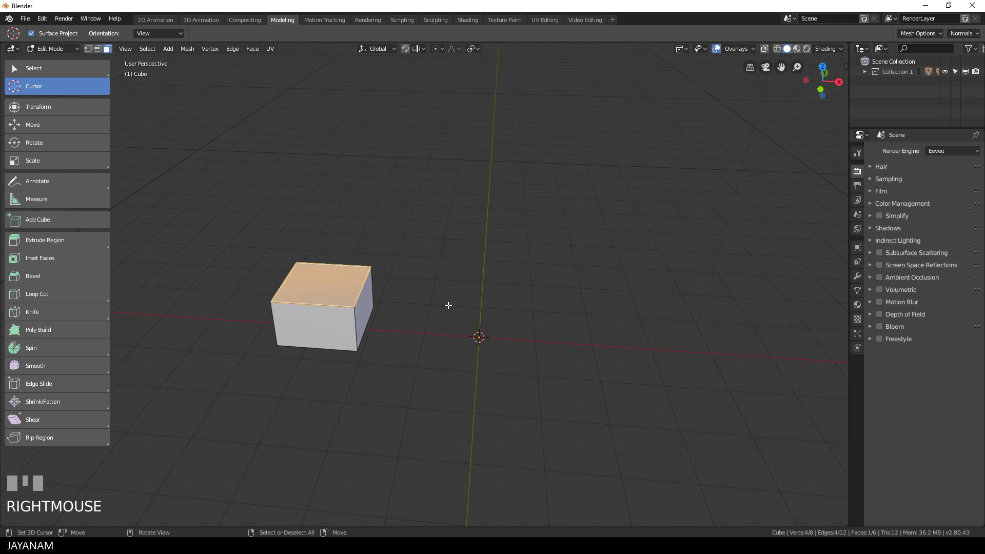
{"action": "key", "text": "e"}
{"action": "left_click", "coordinate": [446, 305]}
{"action": "key", "text": "s"}
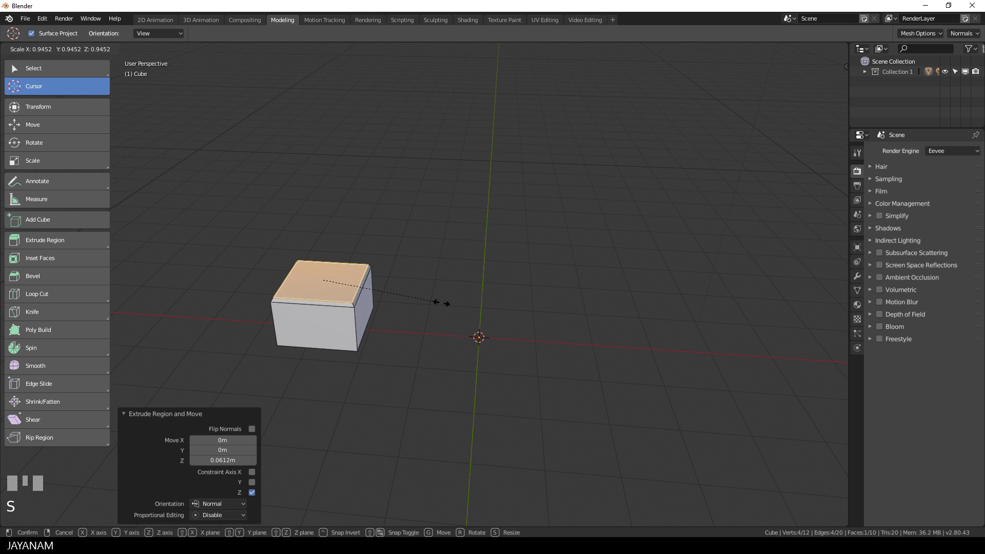
{"action": "left_click", "coordinate": [446, 303]}
{"action": "middle_click_drag", "start_coordinate": [448, 299], "coordinate": [460, 280]}
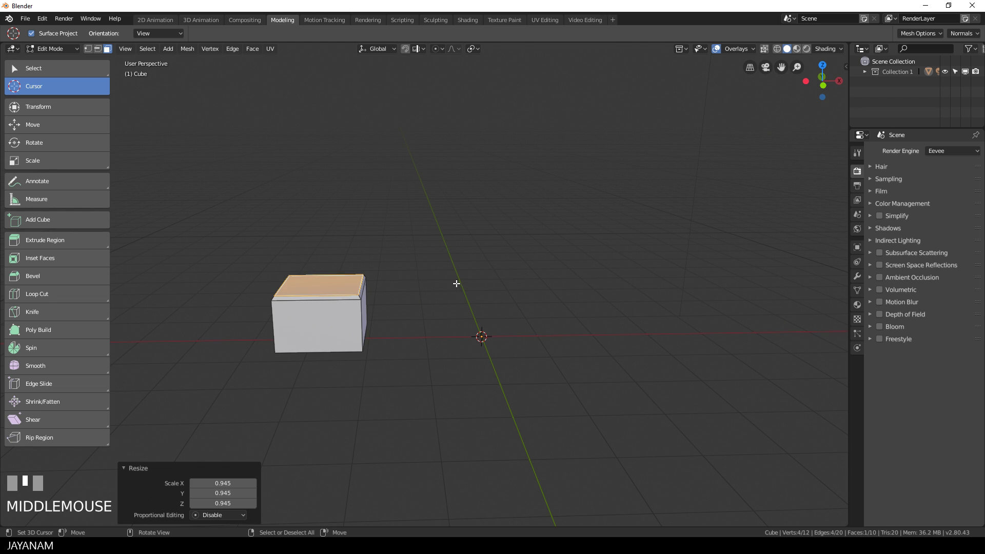
{"action": "key", "text": "e"}
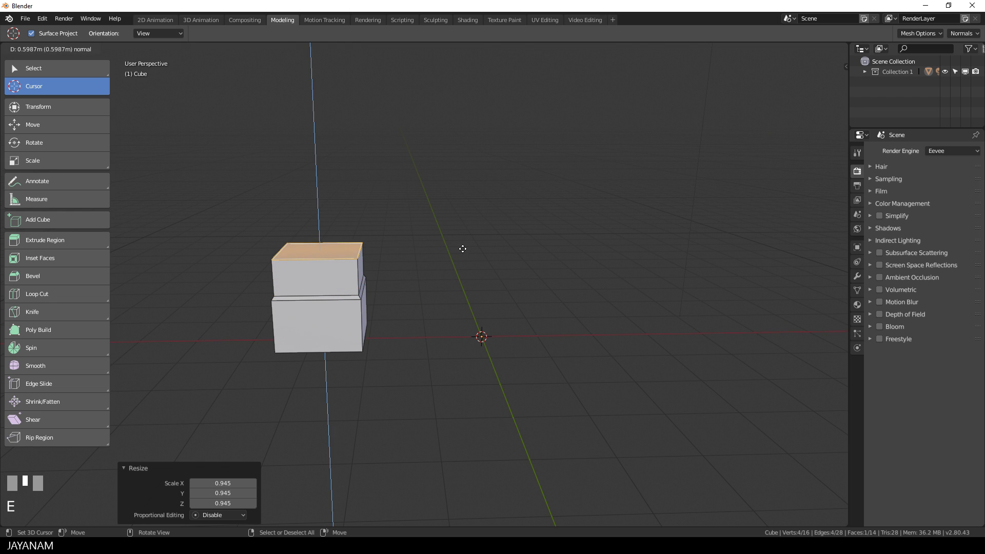
{"action": "left_click", "coordinate": [462, 247]}
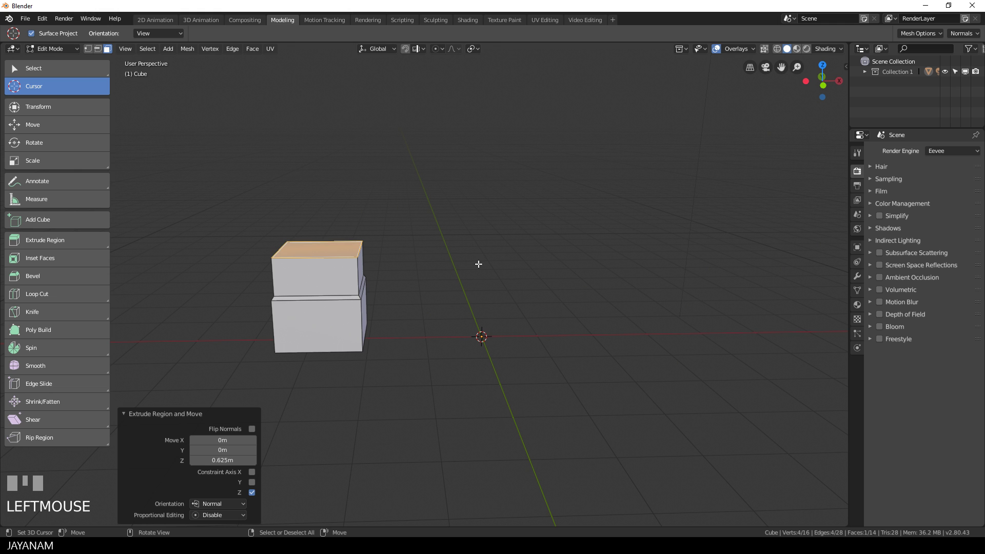
{"action": "middle_click_drag", "start_coordinate": [479, 264], "coordinate": [468, 269]}
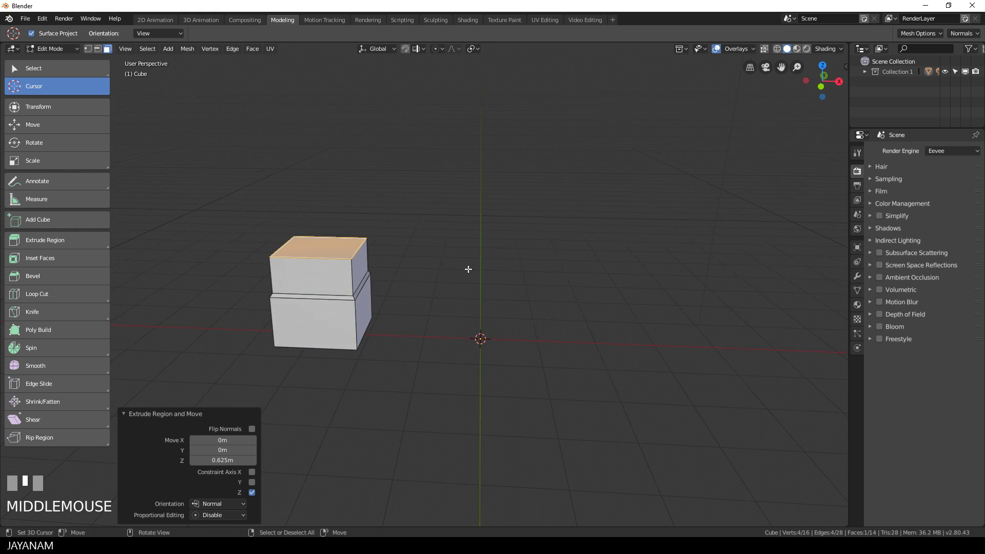
- Add another short ledge: shrink the top face inward, raise it, and tilt it -2.74°
{"action": "key", "text": "e"}
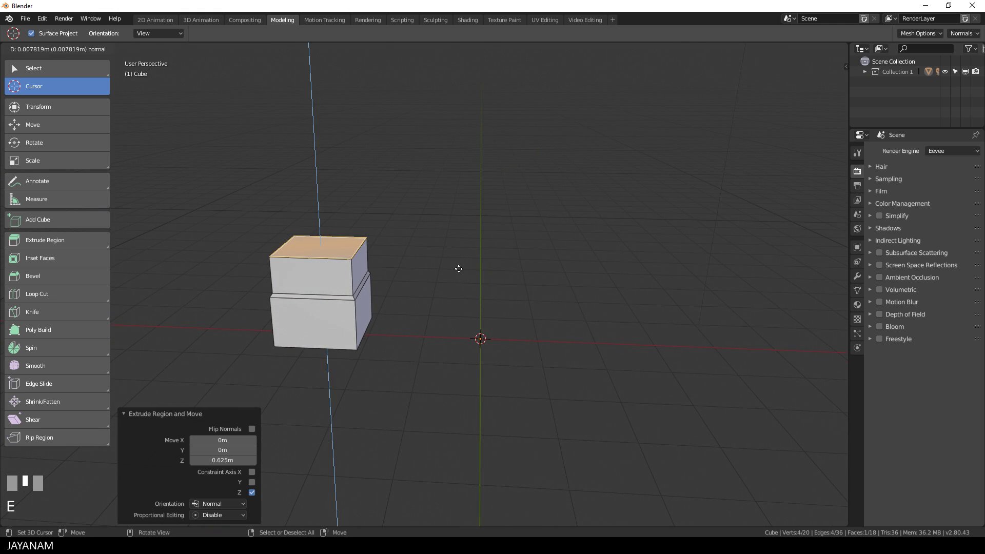
{"action": "left_click", "coordinate": [459, 270]}
{"action": "key", "text": "s"}
{"action": "left_click", "coordinate": [469, 277]}
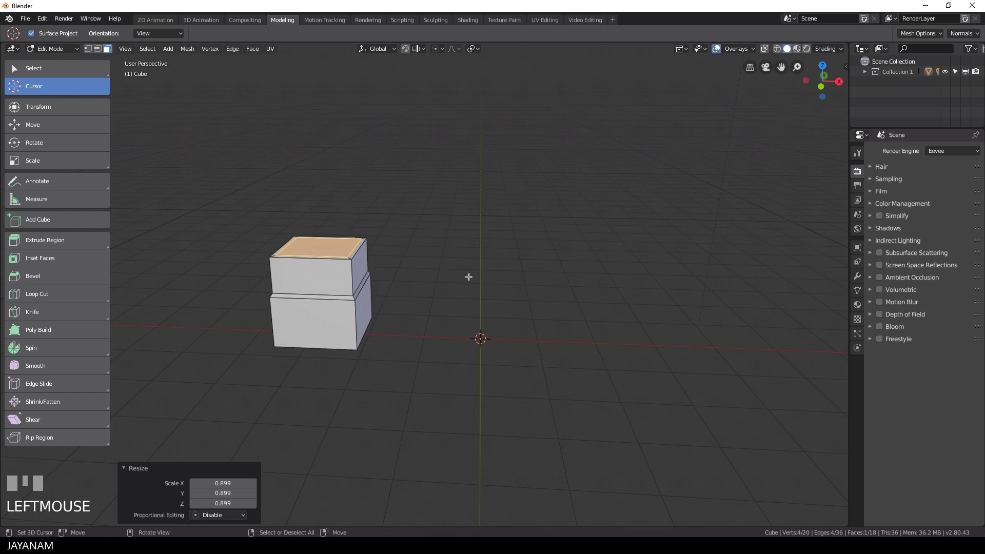
{"action": "key", "text": "g"}
{"action": "key", "text": "z"}
{"action": "left_click", "coordinate": [469, 273]}
{"action": "middle_click_drag", "start_coordinate": [470, 274], "coordinate": [444, 279]}
{"action": "key", "text": "r"}
{"action": "left_click", "coordinate": [432, 282]}
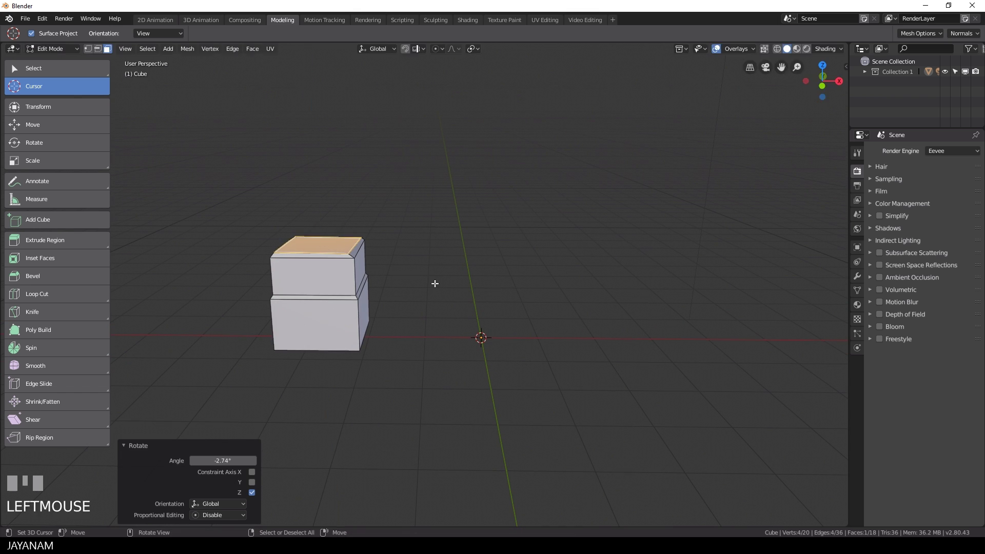
- Extrude a third tier, then a short ledge shrunk to 0.940 and lifted slightly
{"action": "key", "text": "e"}
{"action": "left_click", "coordinate": [450, 238]}
{"action": "middle_click_drag", "start_coordinate": [451, 238], "coordinate": [466, 264]}
{"action": "key", "text": "e"}
{"action": "left_click", "coordinate": [455, 264]}
{"action": "key", "text": "s"}
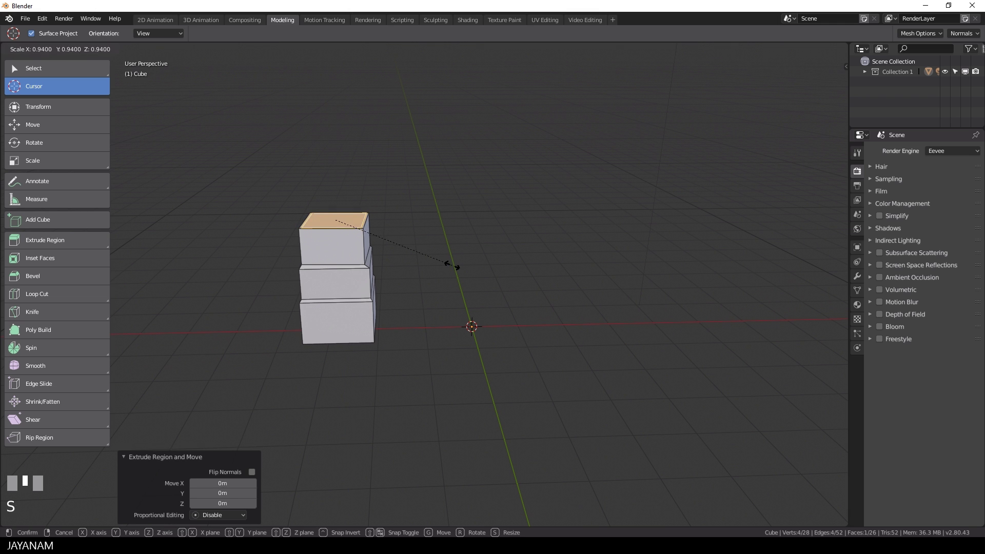
{"action": "left_click", "coordinate": [451, 265]}
{"action": "key", "text": "g"}
{"action": "key", "text": "z"}
{"action": "left_click", "coordinate": [451, 263]}
- Extrude a fourth tier and tilt its top face -5.95° in front ortho view
{"action": "key", "text": "e"}
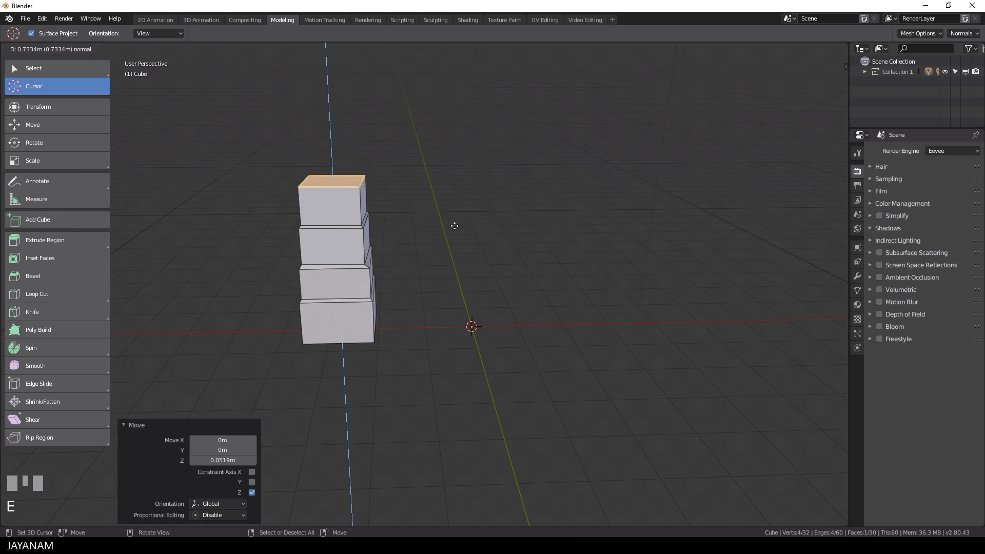
{"action": "left_click", "coordinate": [454, 226]}
{"action": "middle_click_drag", "start_coordinate": [454, 225], "coordinate": [466, 193]}
{"action": "key", "text": "KP_1"}
{"action": "key", "text": "KP_5"}
{"action": "key", "text": "r"}
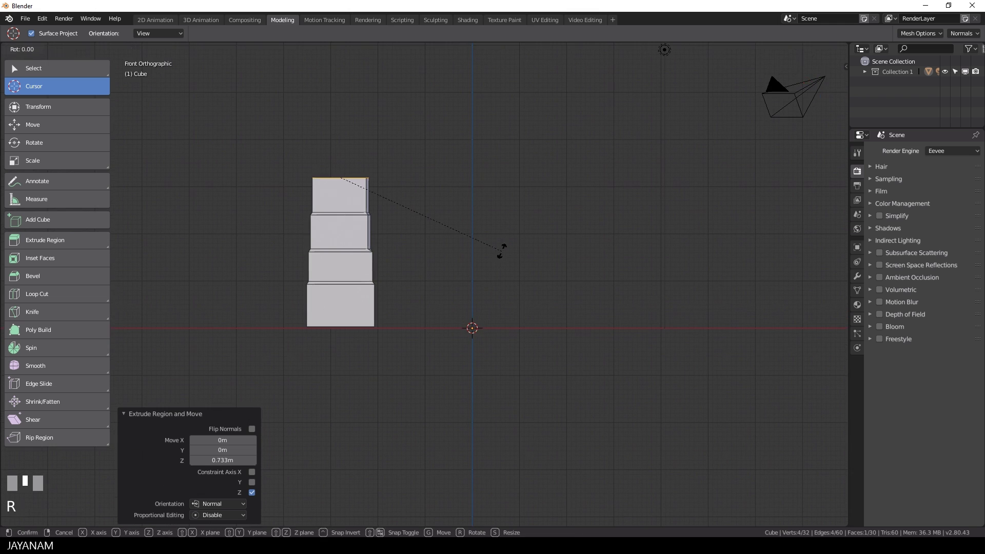
{"action": "left_click", "coordinate": [493, 229]}
- Shift the tilted top face sideways, adjust its height, and nudge it into place
{"action": "key", "text": "g"}
{"action": "left_click", "coordinate": [488, 227]}
{"action": "key", "text": "g"}
{"action": "key", "text": "z"}
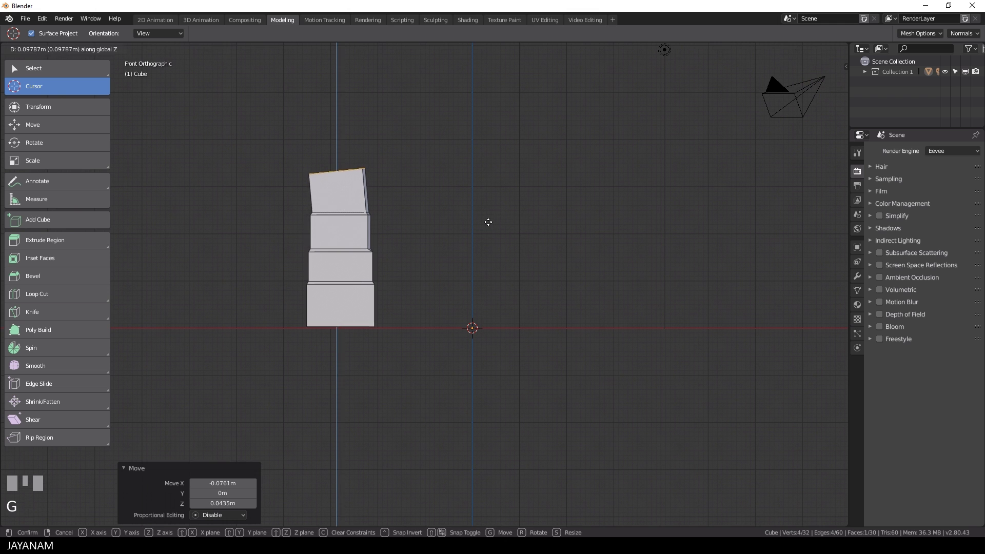
{"action": "left_click", "coordinate": [485, 218]}
{"action": "middle_click_drag", "start_coordinate": [485, 217], "coordinate": [394, 250]}
{"action": "key", "text": "KP_1"}
{"action": "key", "text": "KP_5"}
{"action": "key", "text": "g"}
{"action": "left_click", "coordinate": [431, 217]}
- Duplicate the top block's right side face, move it, and shrink it to 0.860
{"action": "right_click", "coordinate": [381, 207]}
{"action": "key", "text": "shift+d"}
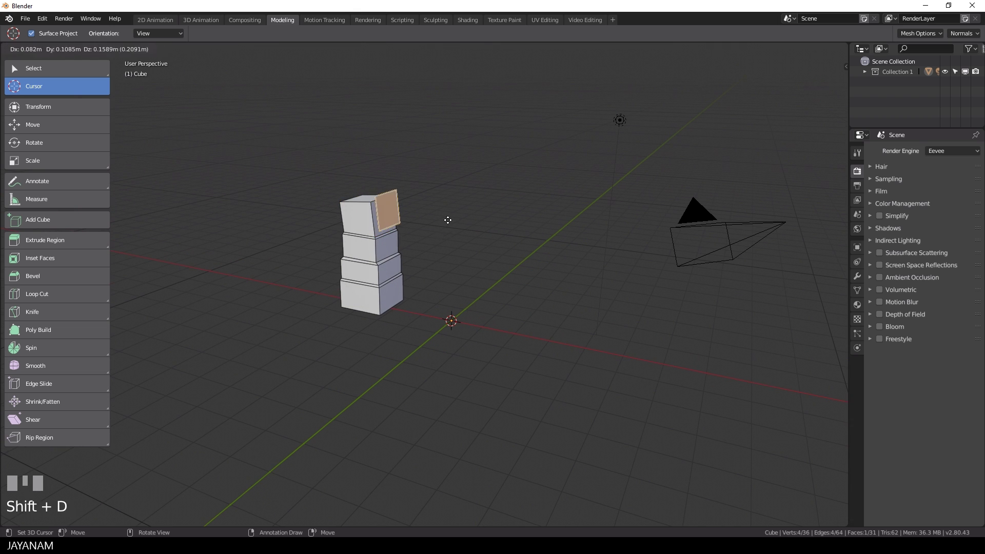
{"action": "left_click", "coordinate": [455, 213]}
{"action": "middle_click_drag", "start_coordinate": [455, 213], "coordinate": [518, 207]}
{"action": "key", "text": "KP_5"}
{"action": "middle_click_drag", "start_coordinate": [518, 207], "coordinate": [487, 241], "text": "shift"}
{"action": "key", "text": "g"}
{"action": "left_click", "coordinate": [508, 250]}
{"action": "key", "text": "s"}
{"action": "left_click", "coordinate": [493, 245]}
- Reposition and tilt the duplicated face, extrude it into a new block, and select the block
{"action": "key", "text": "KP_5"}
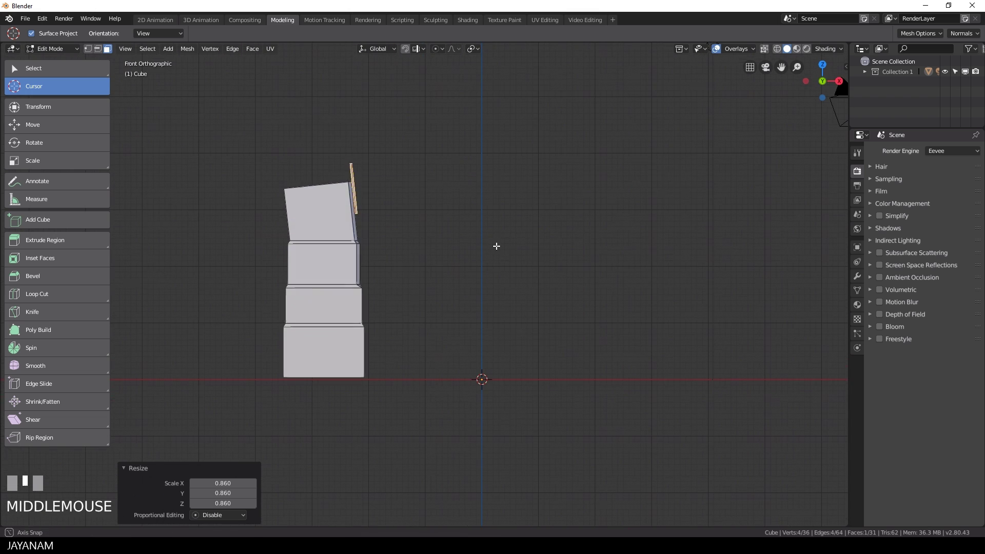
{"action": "key", "text": "g"}
{"action": "left_click", "coordinate": [485, 231]}
{"action": "key", "text": "r"}
{"action": "left_click", "coordinate": [484, 232]}
{"action": "key", "text": "e"}
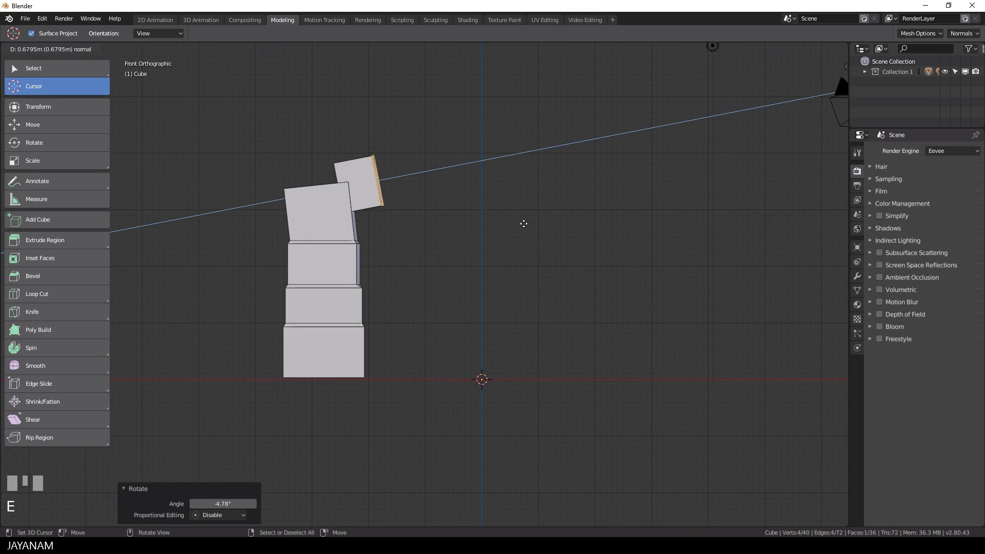
{"action": "left_click", "coordinate": [534, 219]}
{"action": "middle_click_drag", "start_coordinate": [531, 218], "coordinate": [394, 185]}
{"action": "key", "text": "l"}
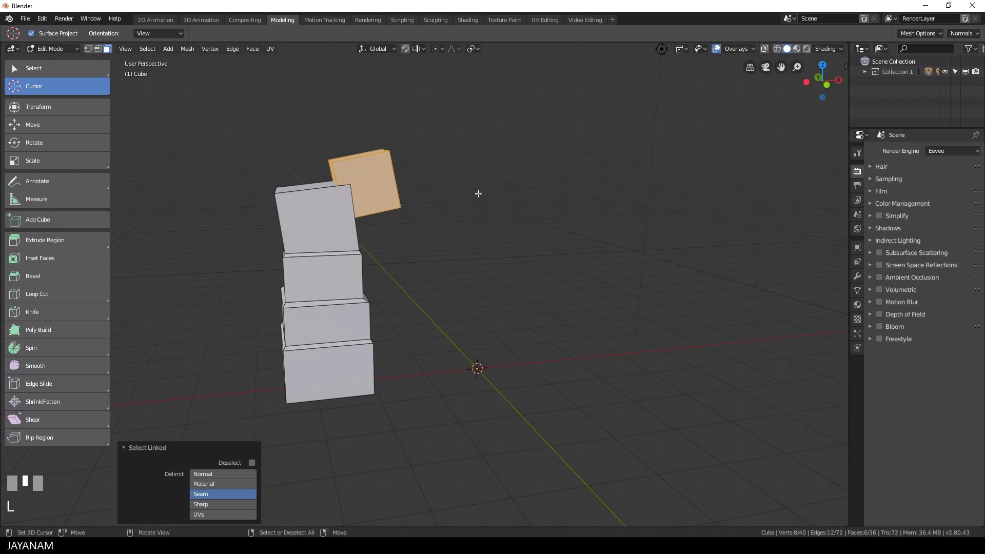
- Move the new block, extrude its right side face outward, shrink it to 0.904, and nudge it
{"action": "key", "text": "g"}
{"action": "left_click", "coordinate": [476, 204]}
{"action": "mouse_move", "coordinate": [477, 203]}
{"action": "middle_mouse_down"}
{"action": "mouse_move", "coordinate": [451, 204]}
{"action": "mouse_move", "coordinate": [494, 197]}
{"action": "mouse_move", "coordinate": [467, 192]}
{"action": "middle_mouse_up"}
{"action": "right_click", "coordinate": [390, 186]}
{"action": "key", "text": "e"}
{"action": "left_click", "coordinate": [477, 200]}
{"action": "key", "text": "s"}
{"action": "left_click", "coordinate": [467, 200]}
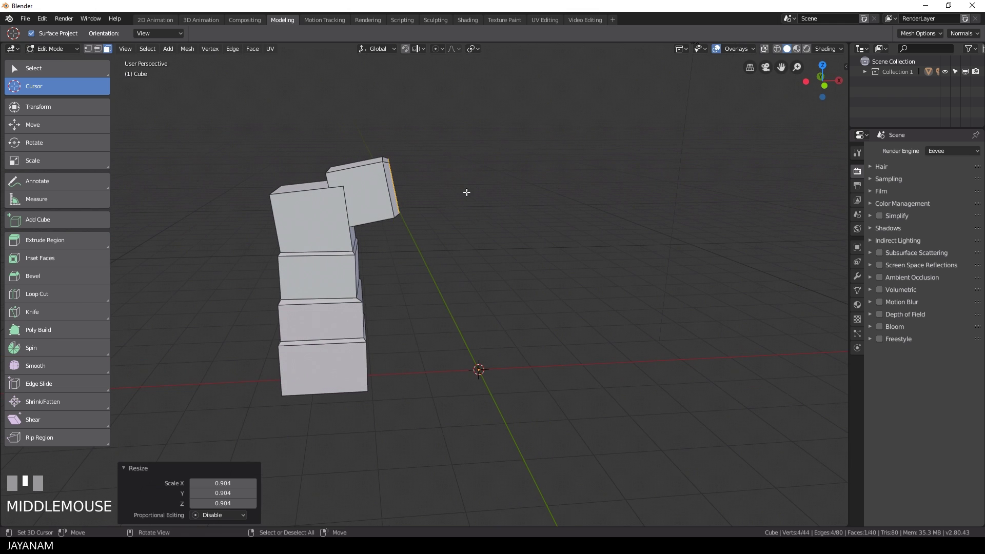
{"action": "key", "text": "g"}
{"action": "left_click", "coordinate": [464, 192]}
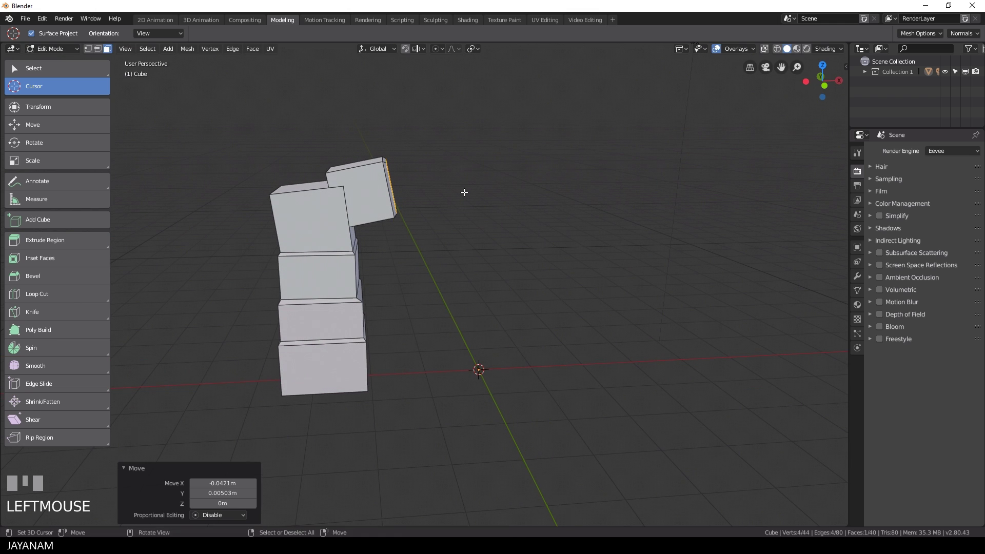
- Extrude the arm's end face in short resized steps to form a pinched neck
{"action": "key", "text": "e"}
{"action": "left_click", "coordinate": [465, 192]}
{"action": "key", "text": "e"}
{"action": "key", "text": "s"}
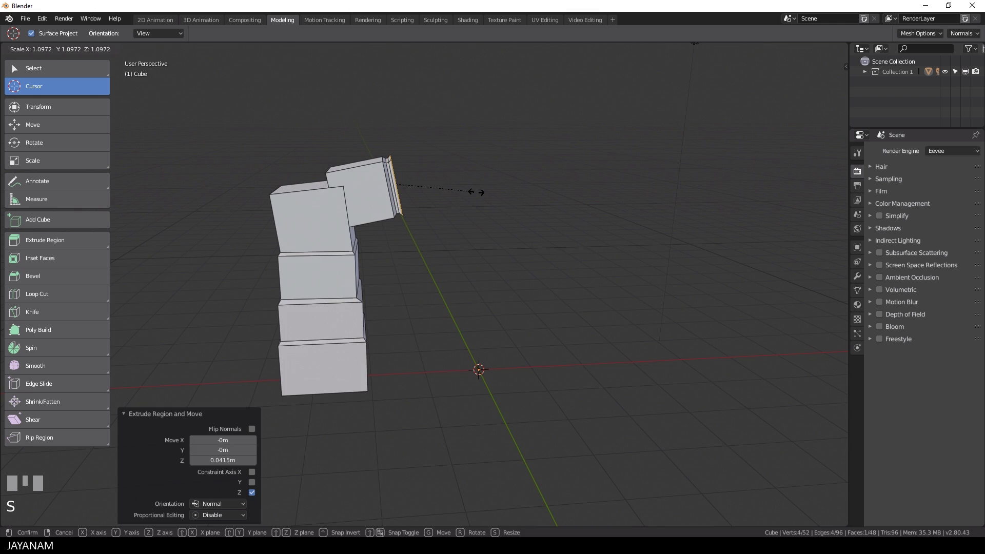
{"action": "left_click", "coordinate": [480, 193]}
{"action": "middle_click_drag", "start_coordinate": [480, 193], "coordinate": [479, 218], "text": "alt"}
{"action": "key", "text": "KP_5"}
{"action": "key", "text": "e"}
{"action": "left_click", "coordinate": [484, 218]}
- Extrude further steps, enlarge the end face to 1.196, and extrude a long end block
{"action": "key", "text": "e"}
{"action": "key", "text": "s"}
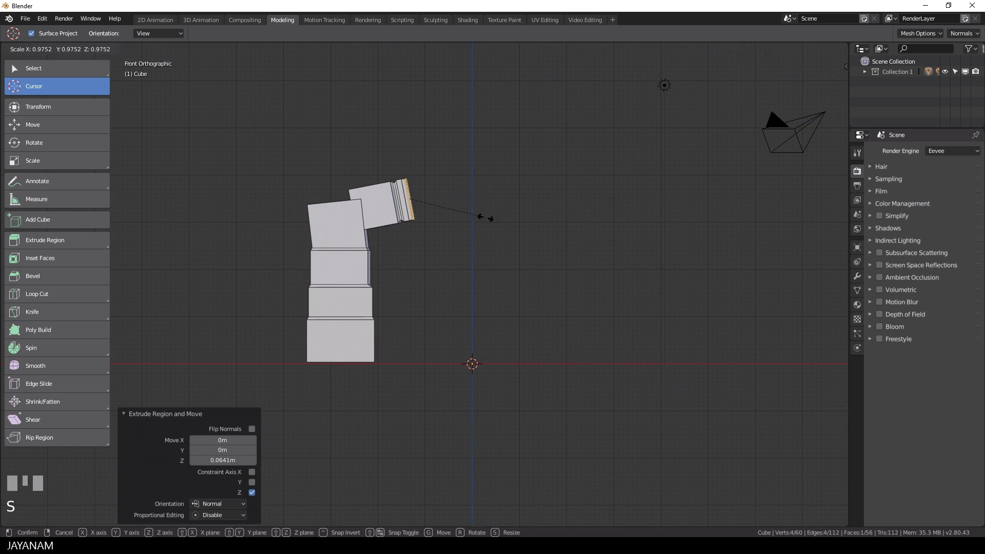
{"action": "left_click", "coordinate": [478, 217]}
{"action": "key", "text": "e"}
{"action": "left_click", "coordinate": [482, 217]}
{"action": "key", "text": "s"}
{"action": "left_click", "coordinate": [495, 218]}
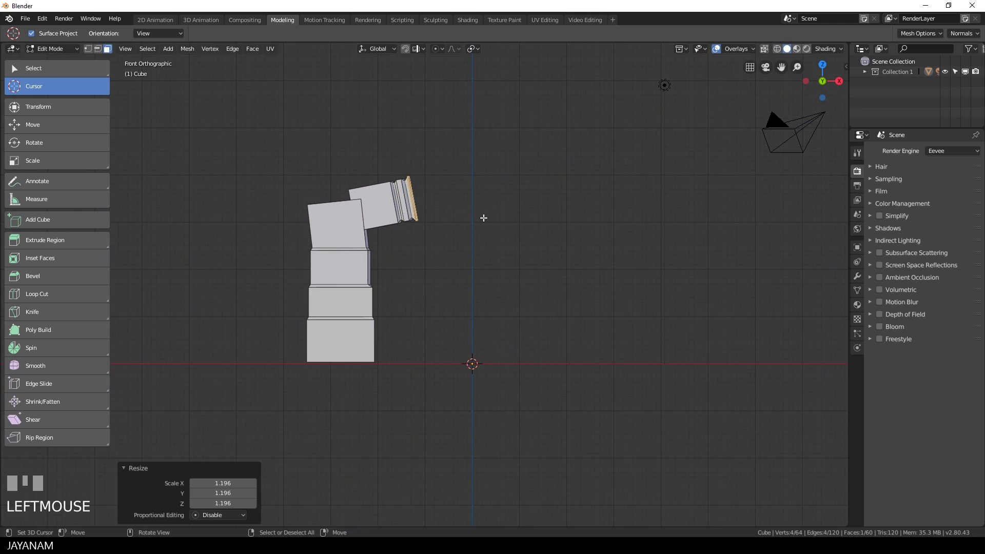
{"action": "key", "text": "e"}
{"action": "left_click", "coordinate": [516, 213]}
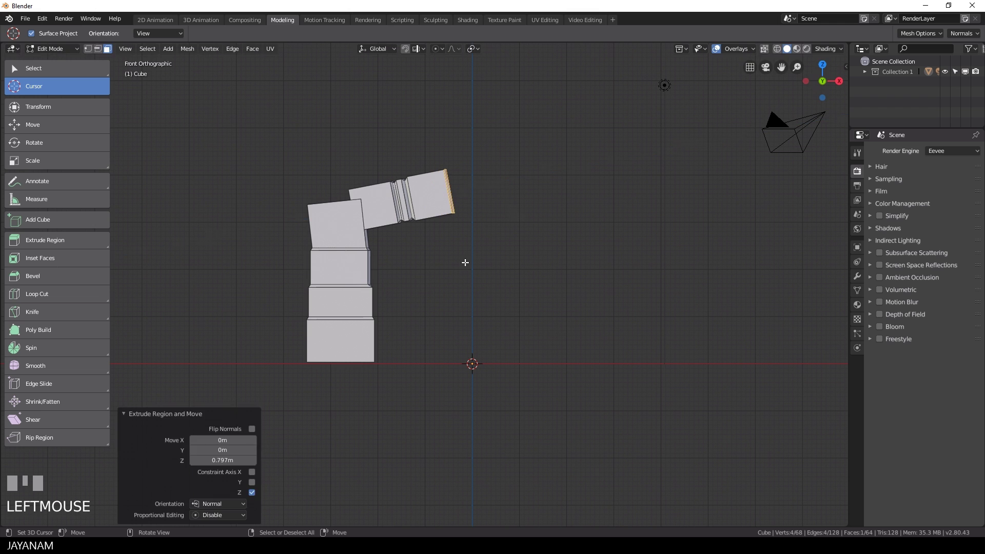
- Shift the whole mesh sideways, then clear the selection
{"action": "key", "text": "a"}
{"action": "key", "text": "g"}
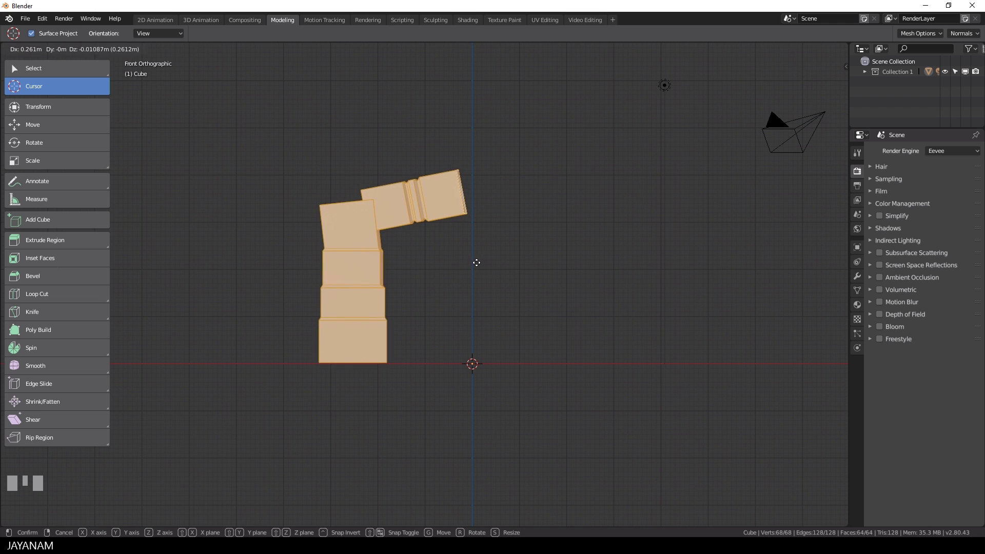
{"action": "left_click", "coordinate": [475, 263]}
{"action": "key", "text": "a"}
{"action": "key", "text": "a"}
{"action": "middle_click_drag", "start_coordinate": [474, 262], "coordinate": [429, 202]}
- Select and deselect an edge loop on the arm, then return to face selection
{"action": "right_click", "coordinate": [430, 202], "text": "alt+shift"}
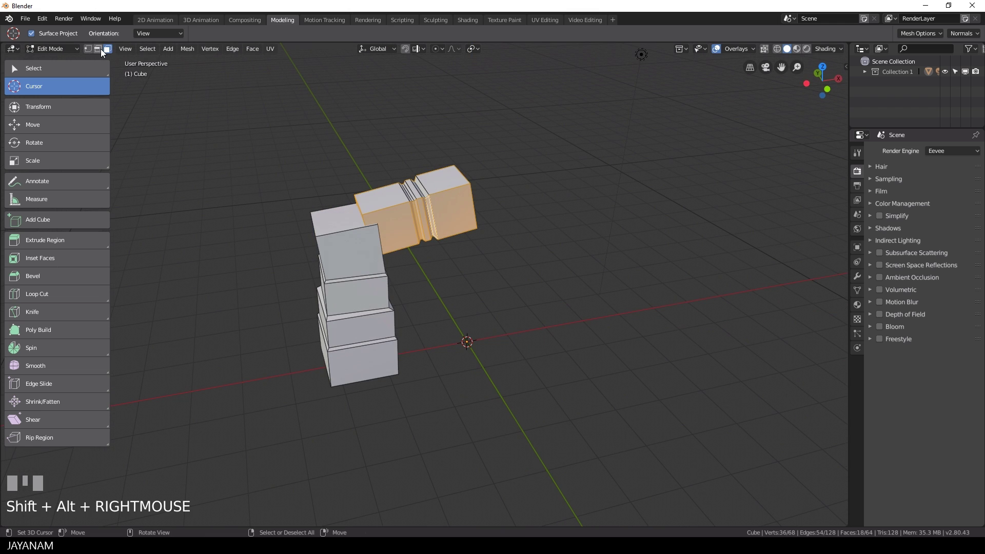
{"action": "left_click", "coordinate": [100, 48]}
{"action": "key", "text": "a"}
{"action": "key", "text": "a"}
{"action": "right_click", "coordinate": [433, 195], "text": "alt+shift"}
{"action": "middle_click_drag", "start_coordinate": [428, 191], "coordinate": [450, 216]}
{"action": "right_click", "coordinate": [428, 244], "text": "alt+shift"}
{"action": "left_click", "coordinate": [107, 48]}
- Raise the end block's top face 0.0733 m and reposition its bottom face
{"action": "right_click", "coordinate": [460, 203]}
{"action": "key", "text": "g"}
{"action": "key", "text": "z"}
{"action": "left_click", "coordinate": [469, 214]}
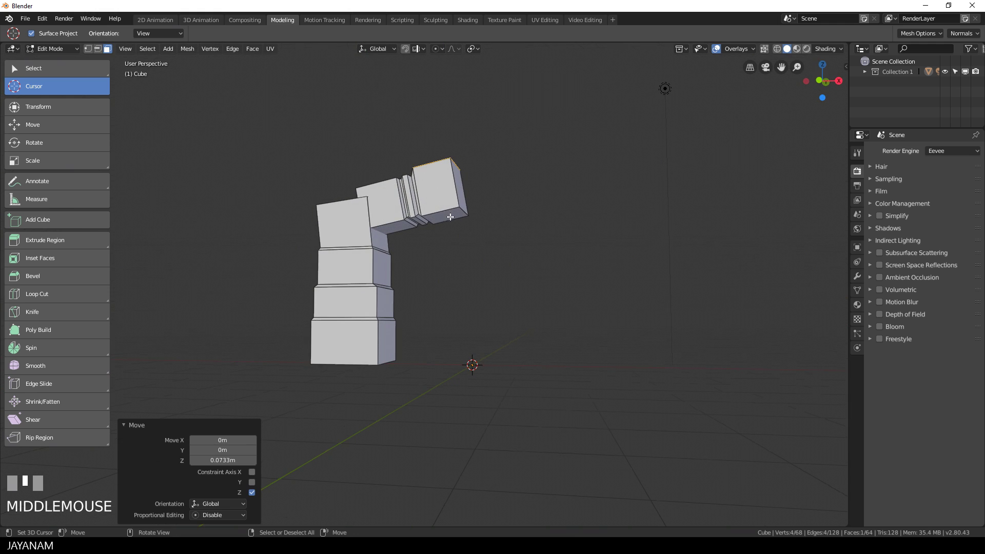
{"action": "right_click", "coordinate": [467, 221]}
{"action": "key", "text": "g"}
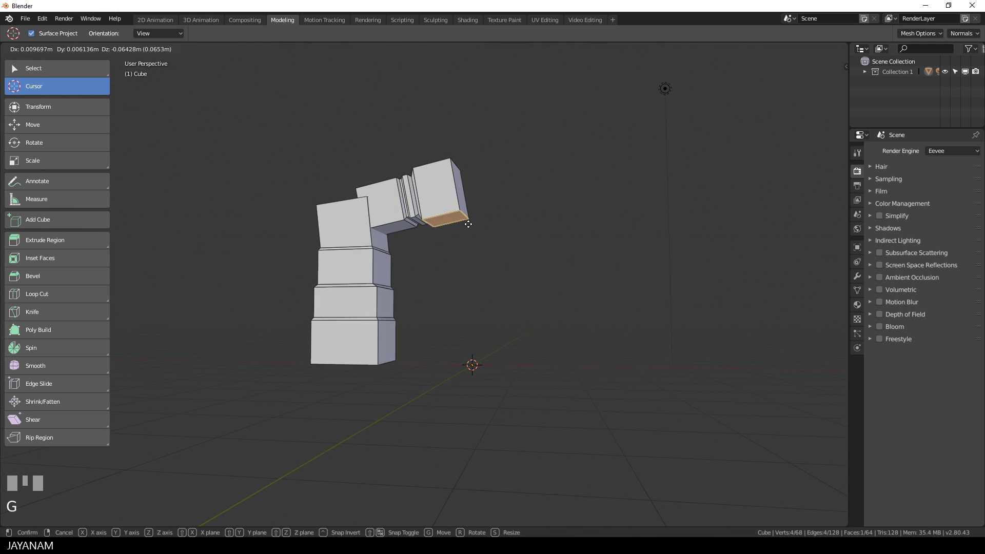
{"action": "left_click", "coordinate": [479, 216]}
- Delete the arm's end face, return to Object Mode, and view the arch orthographically
{"action": "right_click", "coordinate": [463, 200]}
{"action": "middle_click_drag", "start_coordinate": [463, 200], "coordinate": [466, 264]}
{"action": "key", "text": "Delete"}
{"action": "left_click", "coordinate": [445, 217]}
{"action": "key", "text": "Tab"}
{"action": "key", "text": "KP_5"}
{"action": "scroll", "coordinate": [466, 265], "scroll_direction": "up", "scroll_amount": 1}
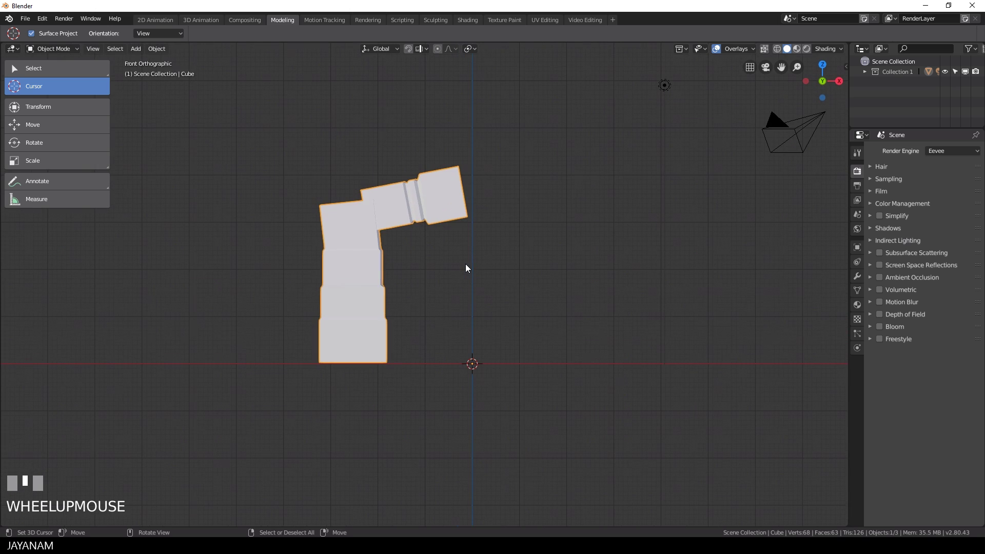
- Add a Mirror modifier to the arch from the Modifier tab
{"action": "left_click", "coordinate": [856, 276]}
{"action": "left_click", "coordinate": [892, 151]}
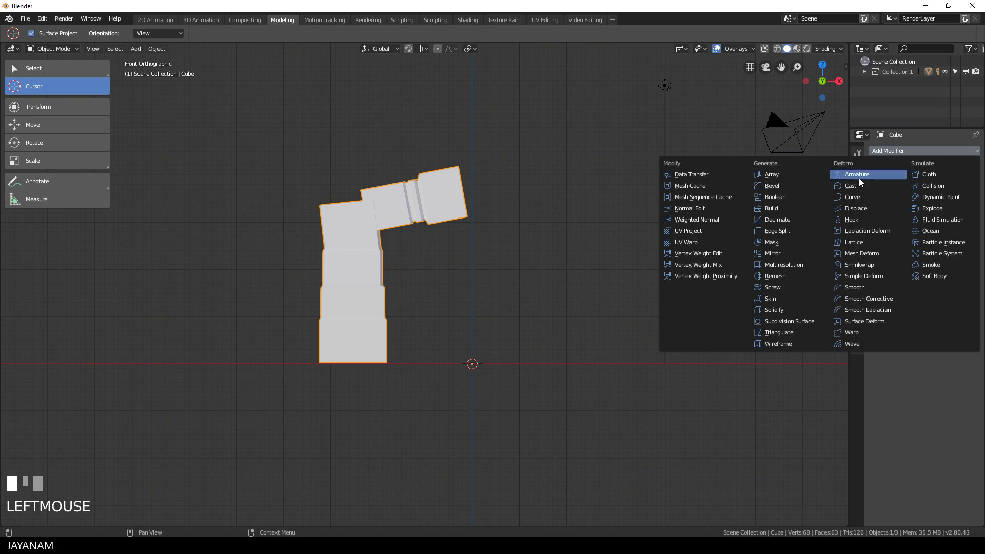
{"action": "left_click", "coordinate": [783, 254]}
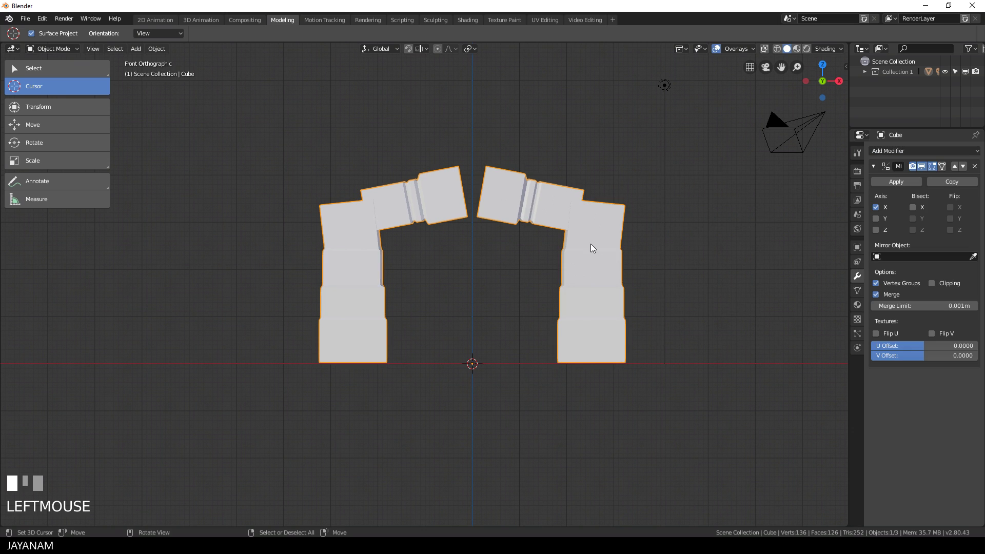
- In Edit Mode, select the arm's end edge loop and enable the mirror's Clipping option
{"action": "key", "text": "Tab"}
{"action": "left_click", "coordinate": [744, 232]}
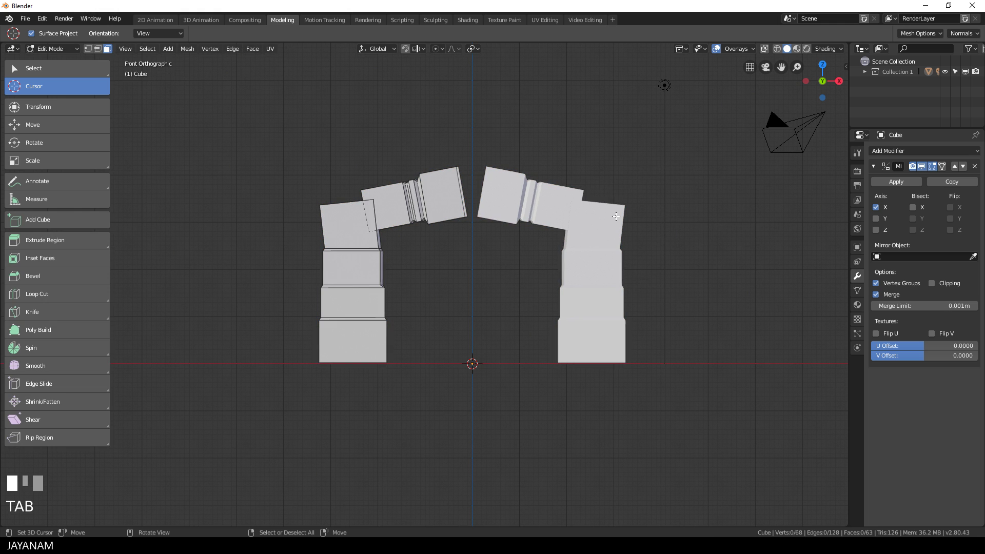
{"action": "middle_click_drag", "start_coordinate": [518, 216], "coordinate": [458, 210]}
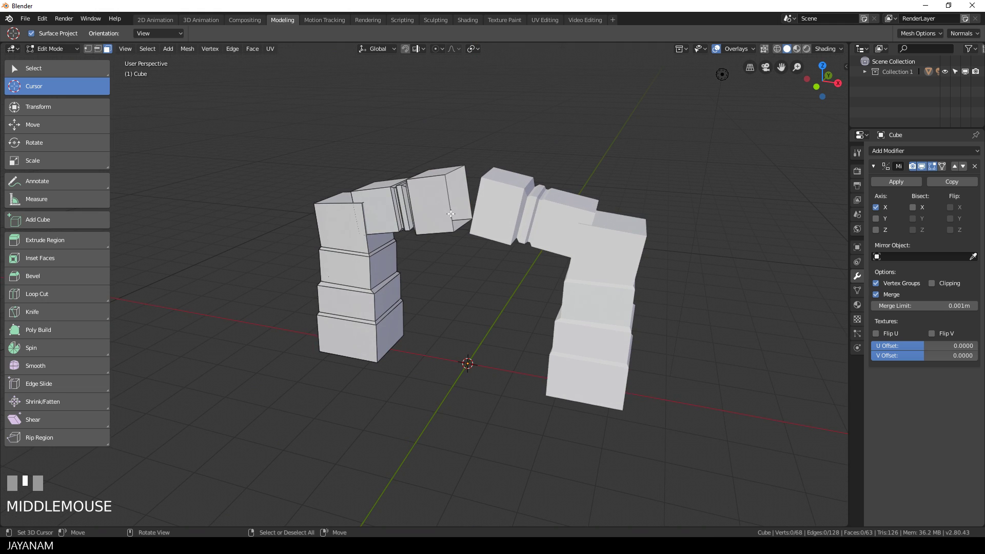
{"action": "left_click", "coordinate": [97, 49]}
{"action": "right_click", "coordinate": [450, 210], "text": "alt+shift"}
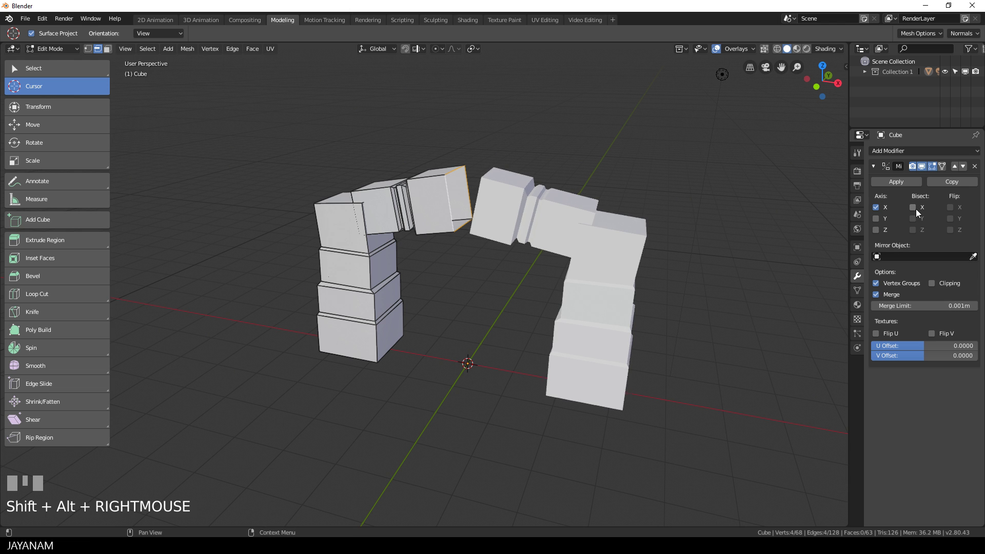
{"action": "left_click", "coordinate": [931, 283]}
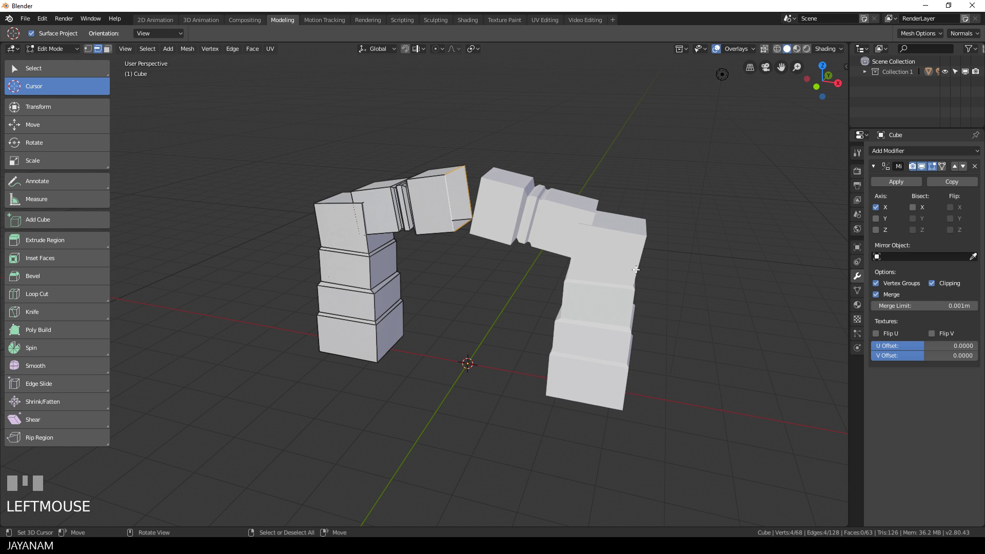
- In flat front view, move the arm's end edges onto the mirror plane to join both halves
{"action": "middle_click_drag", "start_coordinate": [547, 265], "coordinate": [556, 251]}
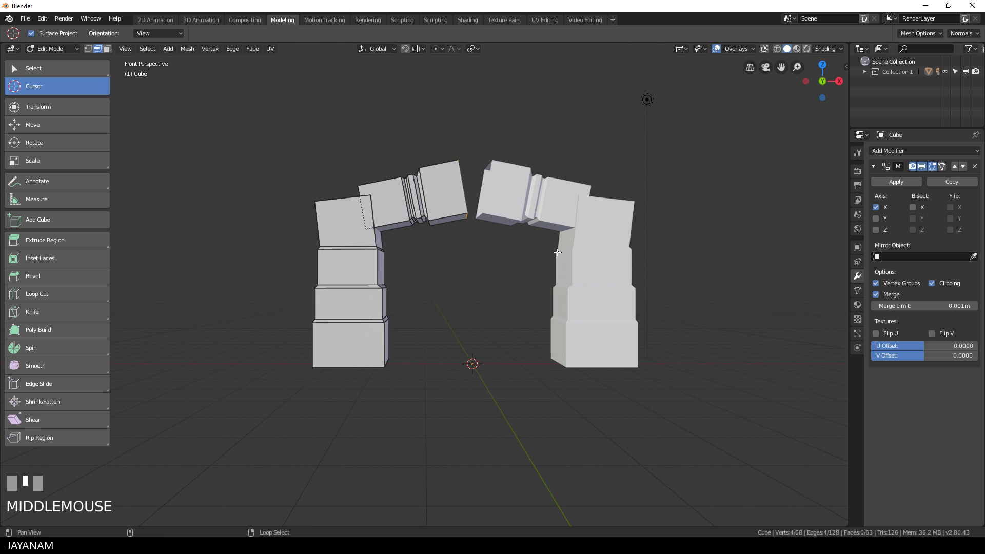
{"action": "key", "text": "KP_5"}
{"action": "key", "text": "g"}
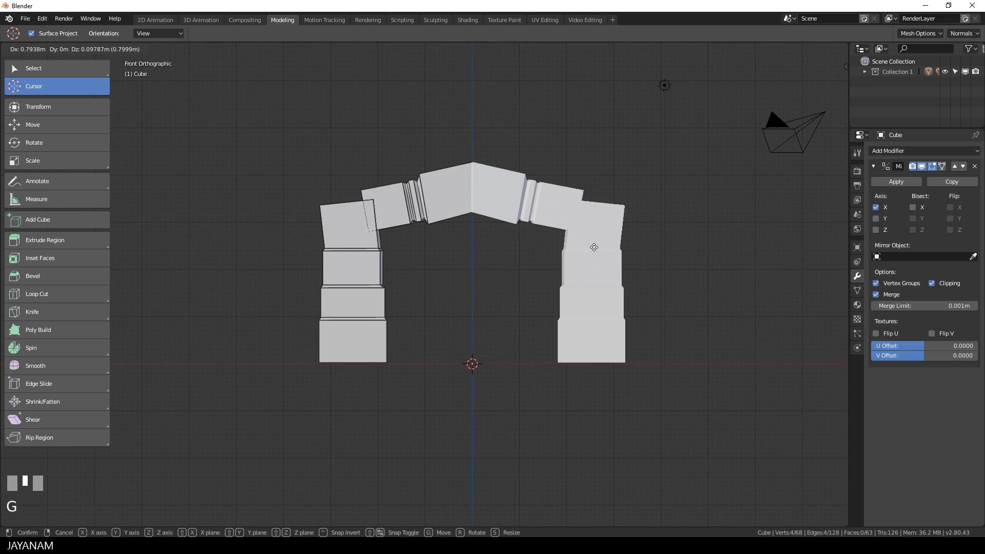
{"action": "left_click", "coordinate": [568, 261]}
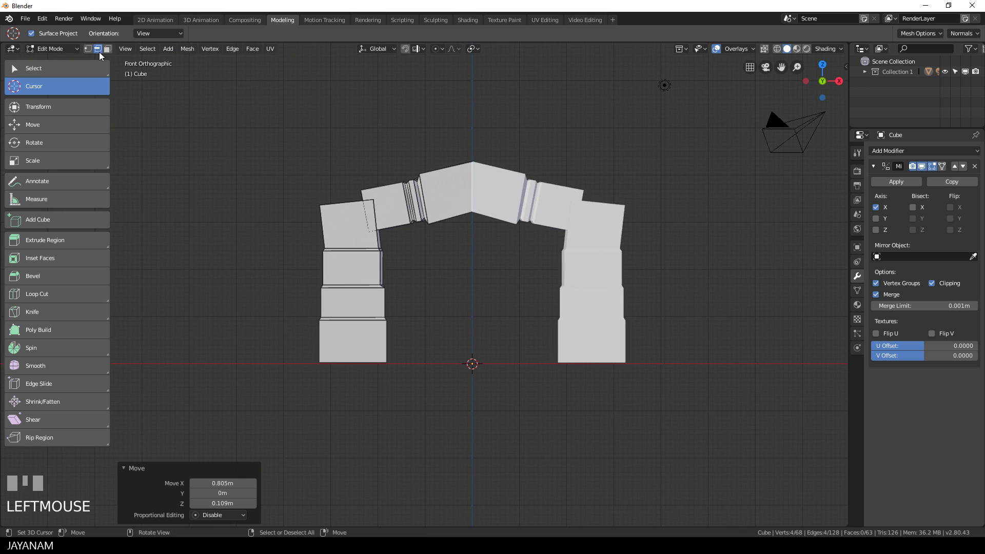
- Move the top centre edge vertically along Z to raise the arch's peak
{"action": "middle_click_drag", "start_coordinate": [551, 265], "coordinate": [469, 213]}
{"action": "right_click", "coordinate": [504, 227]}
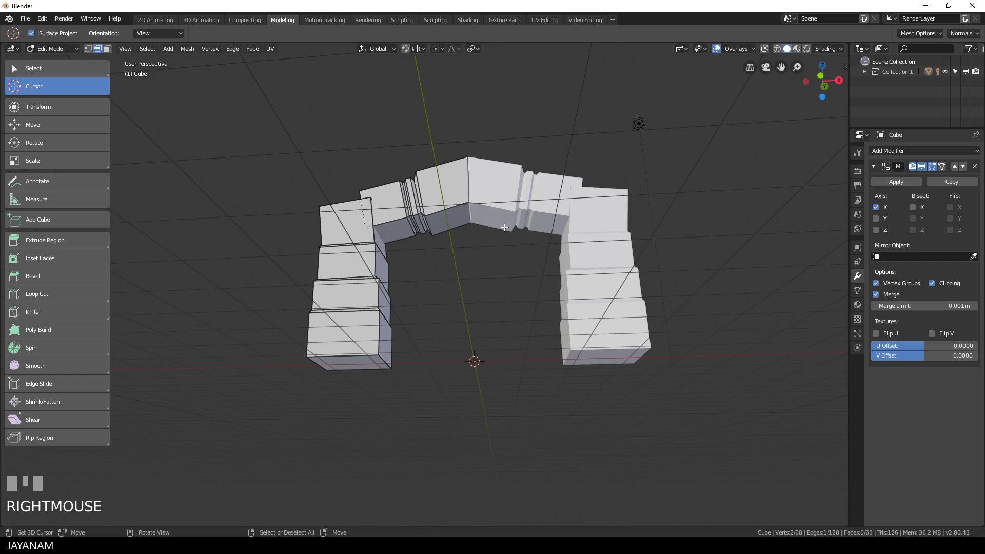
{"action": "key", "text": "g"}
{"action": "key", "text": "z"}
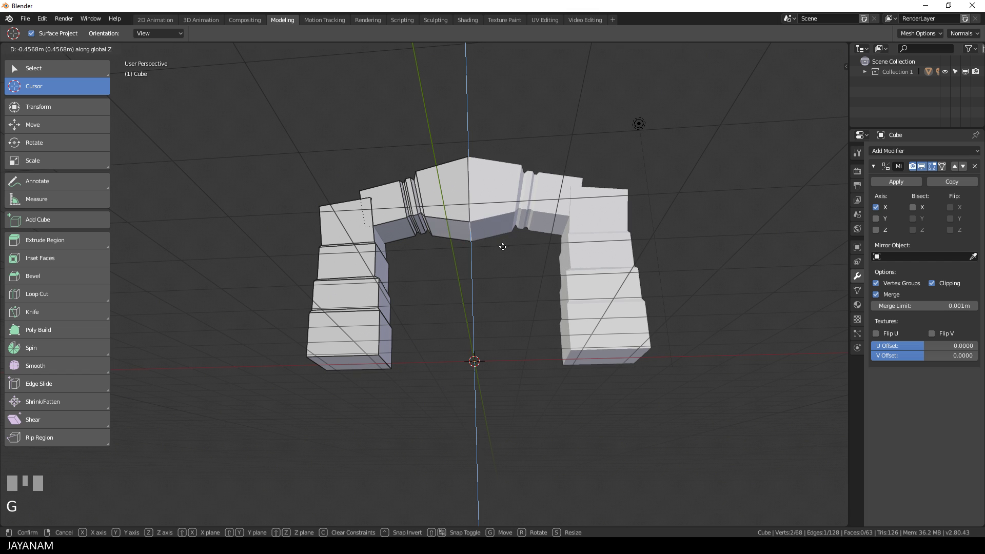
{"action": "left_click", "coordinate": [502, 250]}
- Shift two arm edges front to back along Y, ending at -0.145 m
{"action": "middle_click_drag", "start_coordinate": [502, 250], "coordinate": [422, 252]}
{"action": "right_click", "coordinate": [477, 254]}
{"action": "key", "text": "g"}
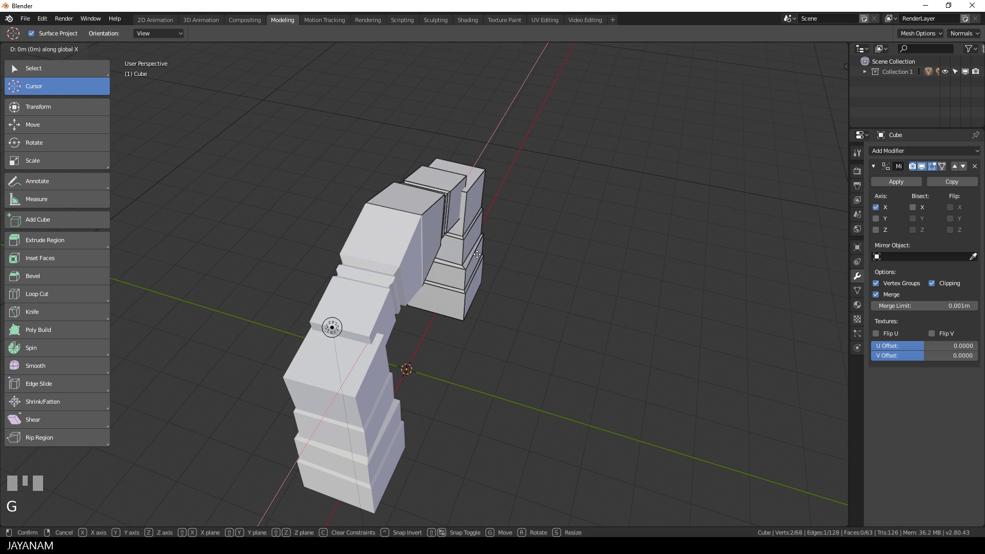
{"action": "key", "text": "y"}
{"action": "left_click", "coordinate": [481, 255]}
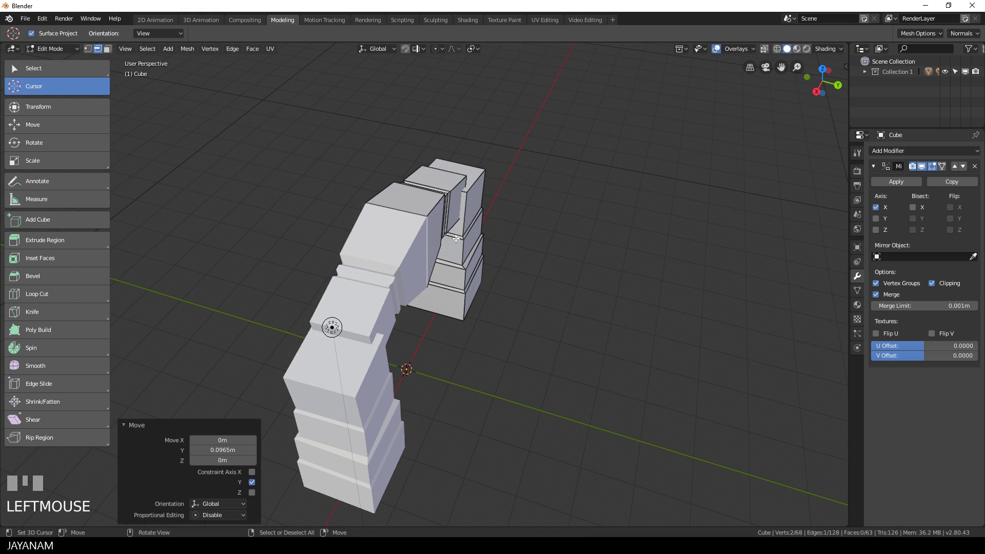
{"action": "middle_click_drag", "start_coordinate": [481, 255], "coordinate": [476, 242]}
{"action": "right_click", "coordinate": [457, 251]}
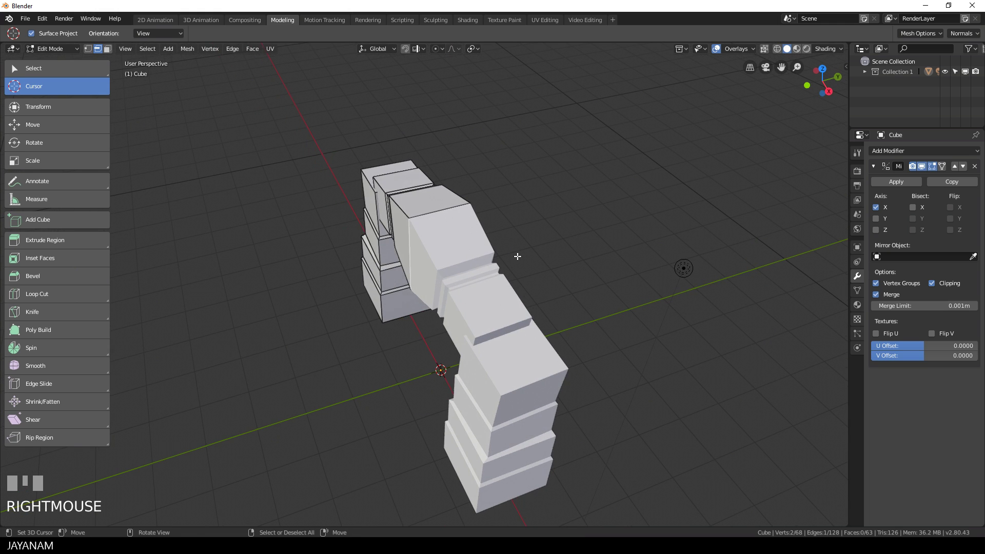
{"action": "key", "text": "g"}
{"action": "key", "text": "y"}
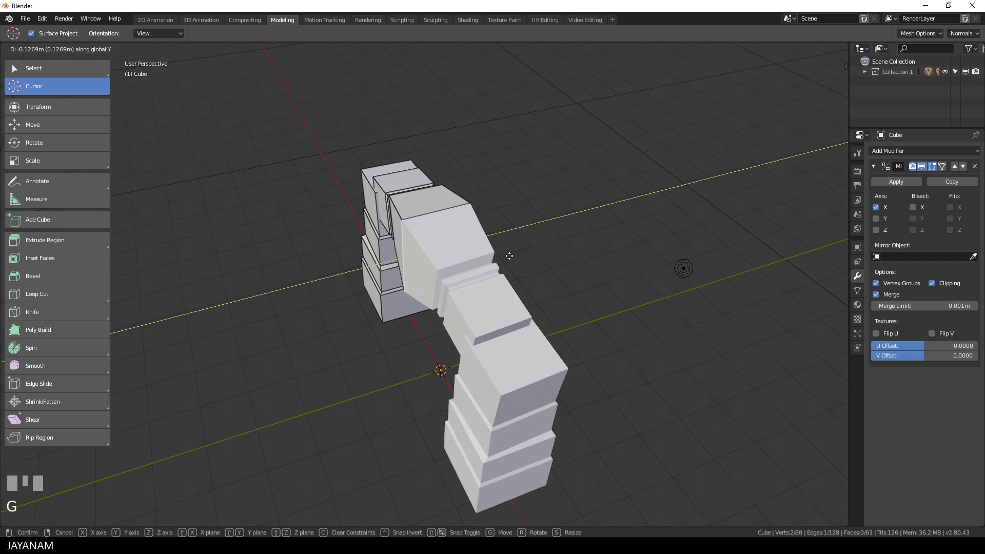
{"action": "left_click", "coordinate": [509, 256]}
{"action": "middle_click_drag", "start_coordinate": [506, 257], "coordinate": [581, 211]}
{"action": "middle_click_drag", "start_coordinate": [427, 269], "coordinate": [449, 260]}
- In see-through front view, box-select the left pillar's outer edge vertices
{"action": "key", "text": "KP_5"}
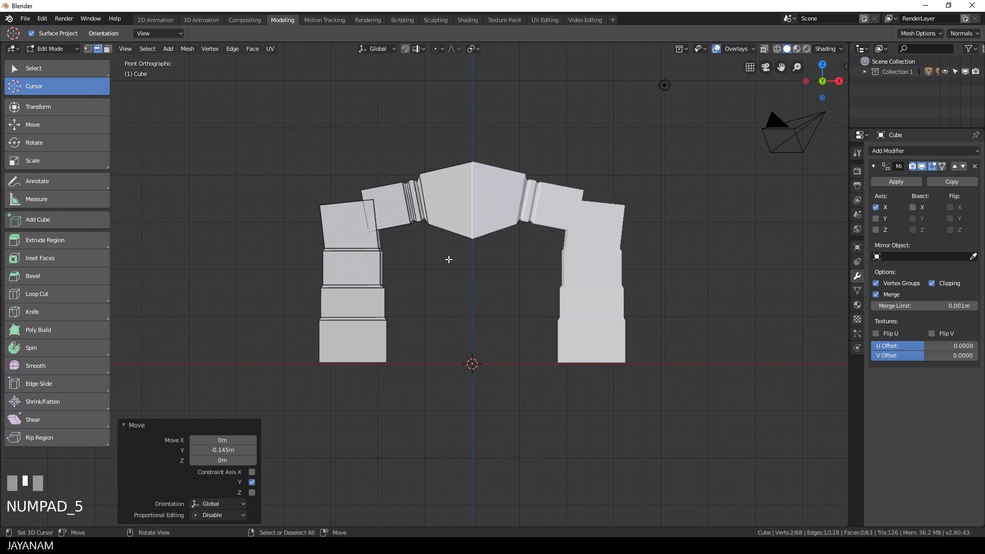
{"action": "left_click", "coordinate": [777, 49]}
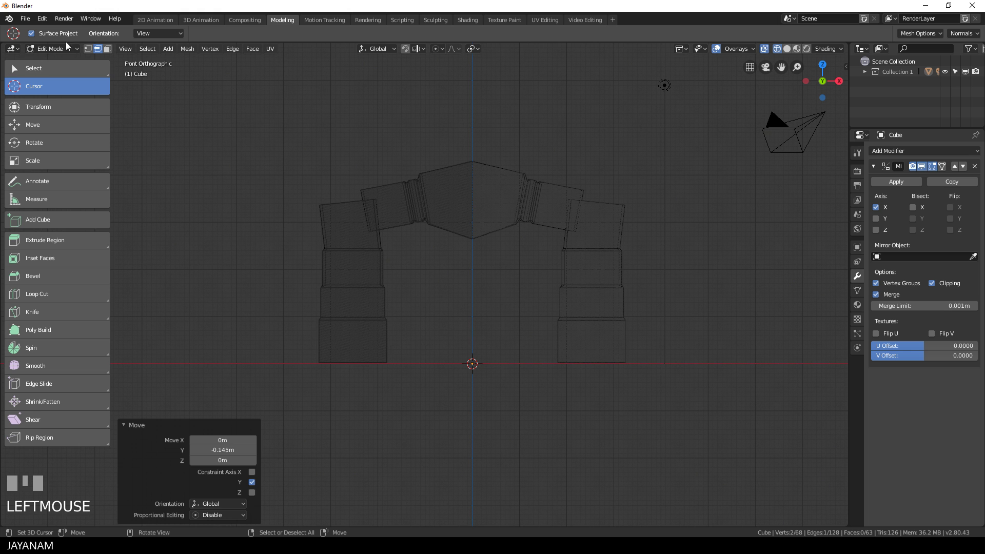
{"action": "mouse_move", "coordinate": [314, 172]}
{"action": "left_mouse_down", "text": "ctrl"}
{"action": "mouse_move", "coordinate": [323, 374]}
{"action": "mouse_move", "coordinate": [324, 199]}
{"action": "left_mouse_up", "text": "ctrl"}
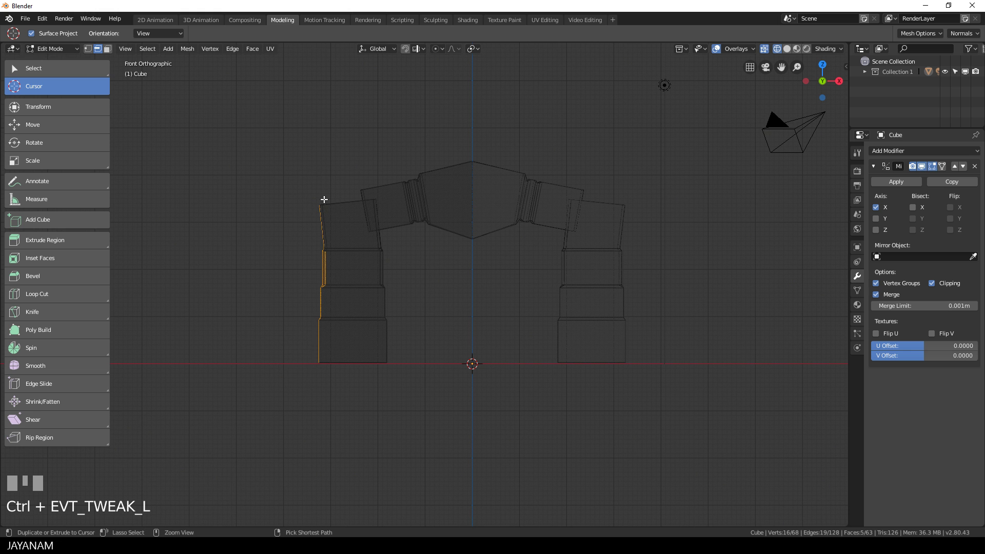
{"action": "left_click_drag", "start_coordinate": [336, 302], "coordinate": [314, 393], "text": "ctrl"}
- Move the selected outer edge 0.174 m along X, then return to Object Mode
{"action": "mouse_move", "coordinate": [194, 343]}
{"action": "middle_mouse_down"}
{"action": "mouse_move", "coordinate": [321, 312]}
{"action": "mouse_move", "coordinate": [333, 323]}
{"action": "mouse_move", "coordinate": [311, 316]}
{"action": "middle_mouse_up"}
{"action": "key", "text": "KP_5"}
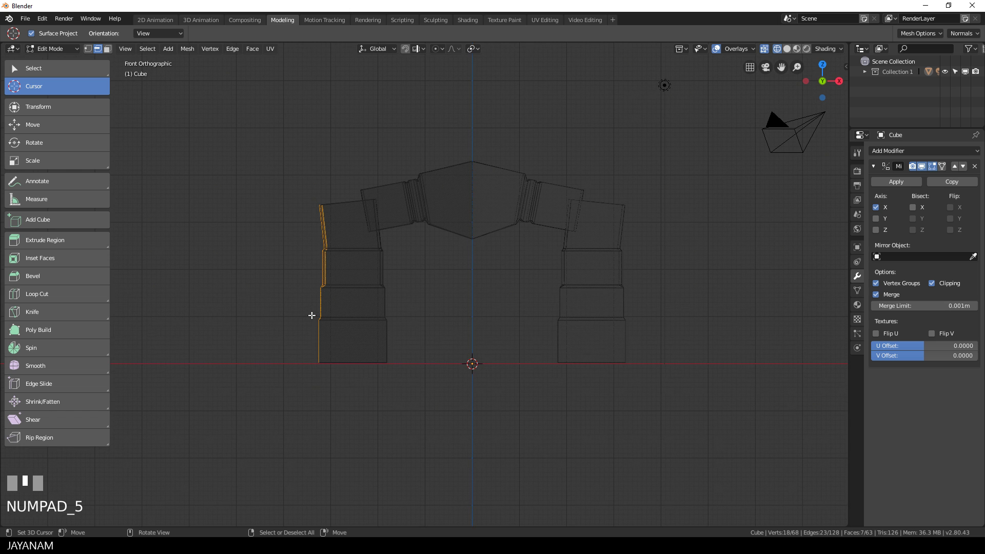
{"action": "key", "text": "g"}
{"action": "middle_click", "coordinate": [311, 314]}
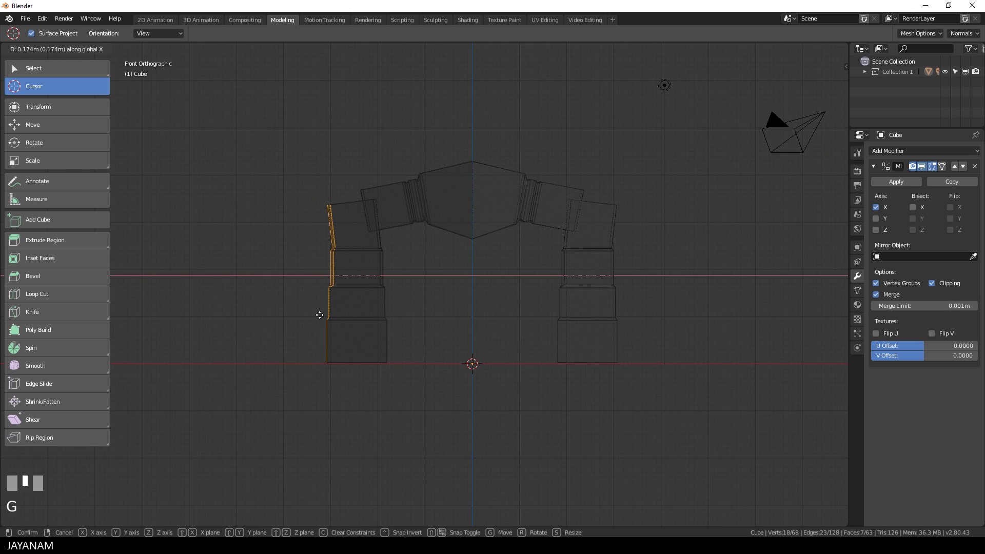
{"action": "left_click", "coordinate": [319, 314]}
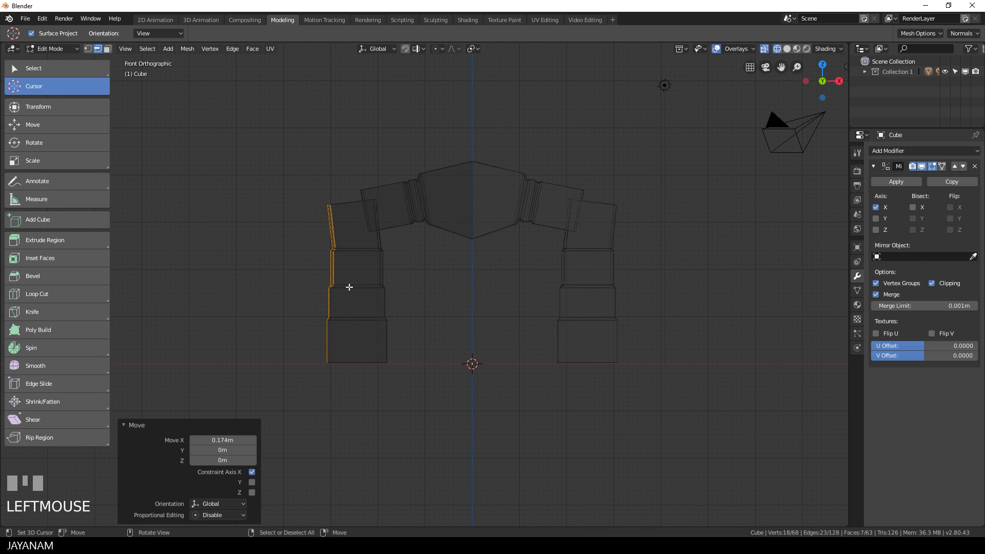
{"action": "key", "text": "Tab"}
- Switch the viewport to solid shading for a perspective view of the arch
{"action": "scroll", "coordinate": [402, 300], "scroll_direction": "down", "scroll_amount": 1}
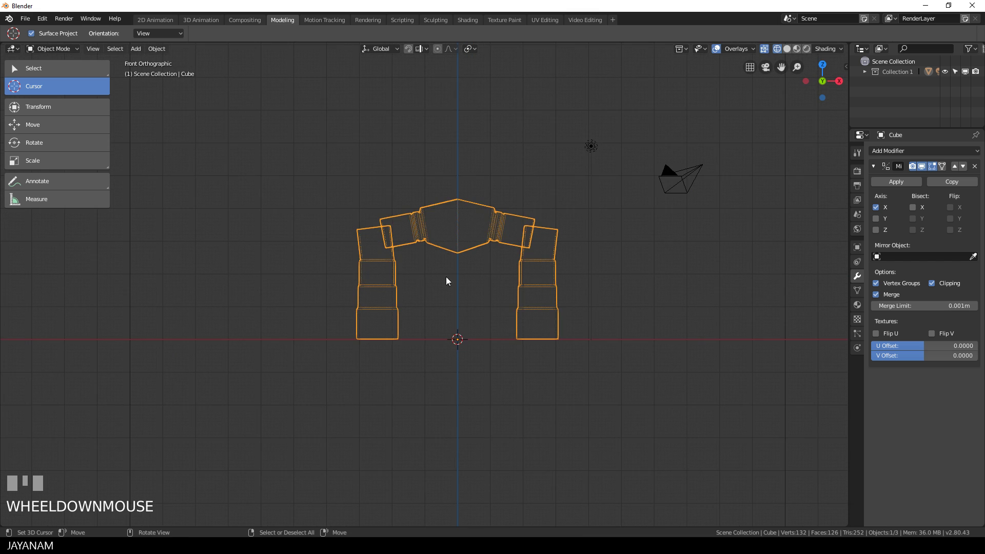
{"action": "middle_click_drag", "start_coordinate": [446, 278], "coordinate": [409, 306]}
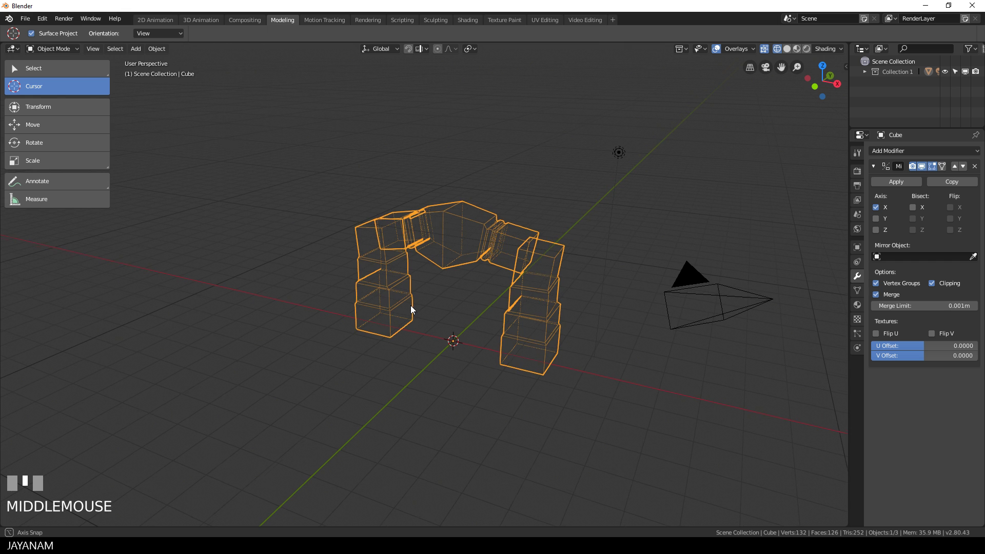
{"action": "key", "text": "Tab"}
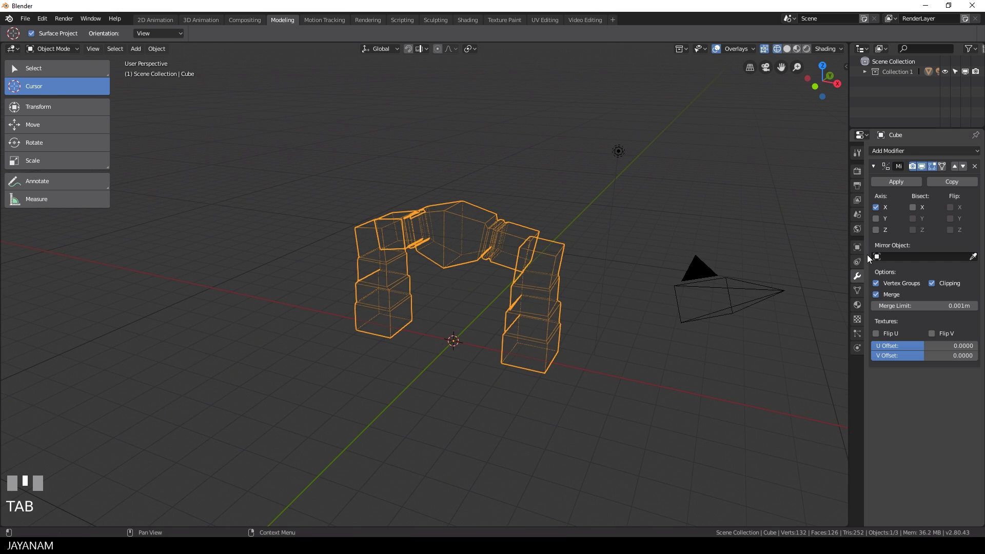
{"action": "left_click", "coordinate": [797, 49]}
- Apply the Mirror modifier so the full arch becomes real mesh
{"action": "mouse_move", "coordinate": [637, 241]}
{"action": "middle_mouse_down"}
{"action": "mouse_move", "coordinate": [690, 224]}
{"action": "mouse_move", "coordinate": [652, 232]}
{"action": "middle_mouse_up"}
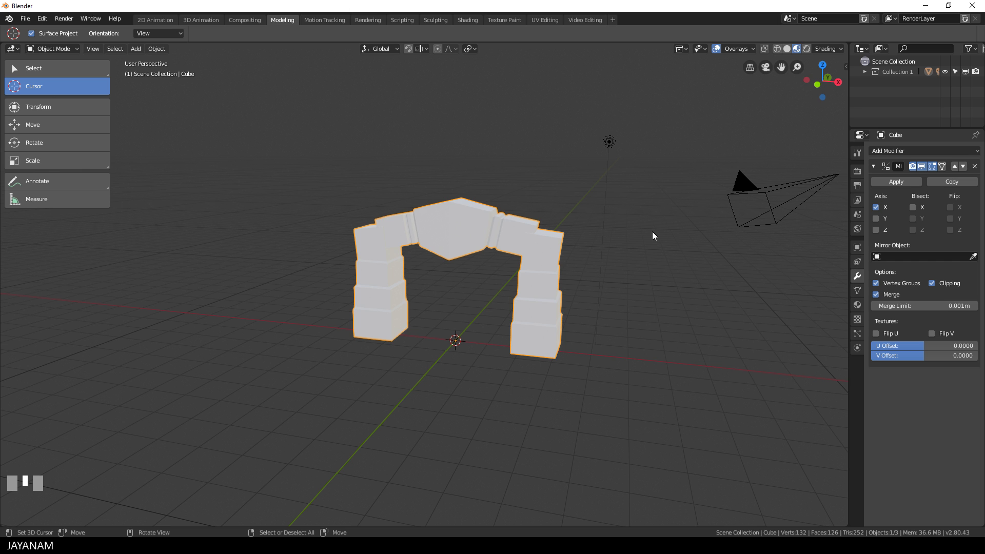
{"action": "left_click", "coordinate": [900, 180]}
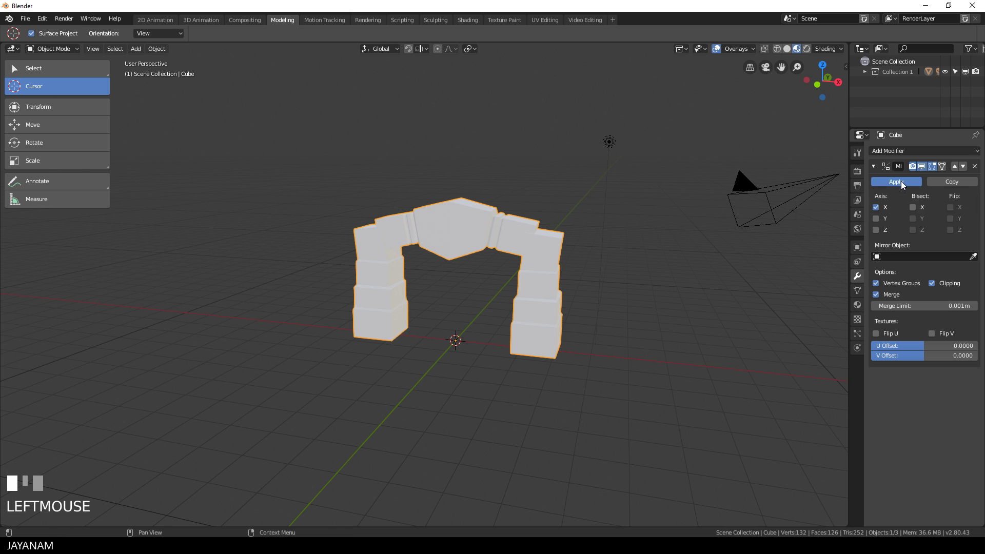
{"action": "middle_click_drag", "start_coordinate": [562, 219], "coordinate": [601, 234]}
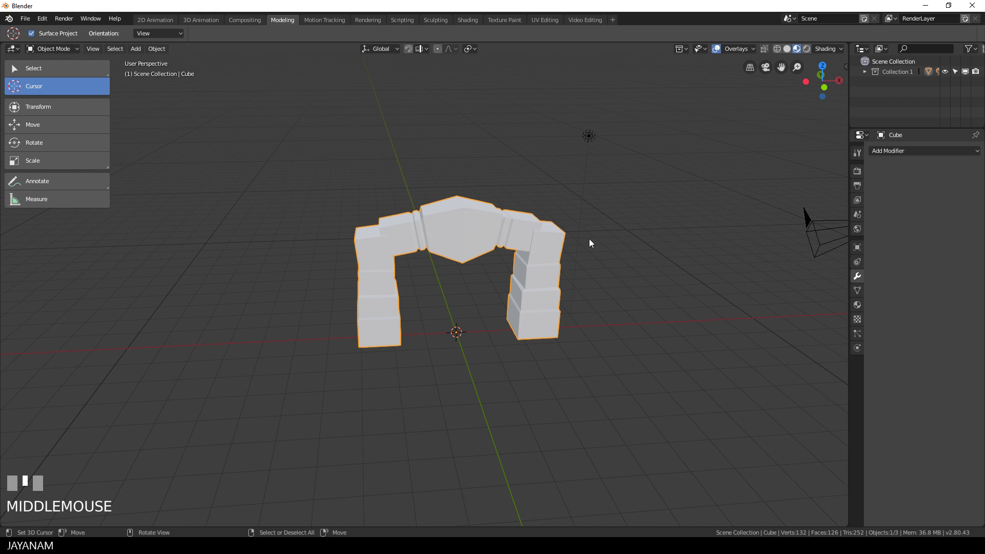
- In Edit Mode, turn on proportional editing and nudge the arch's top edge with size 0.621 falloff
{"action": "key", "text": "Tab"}
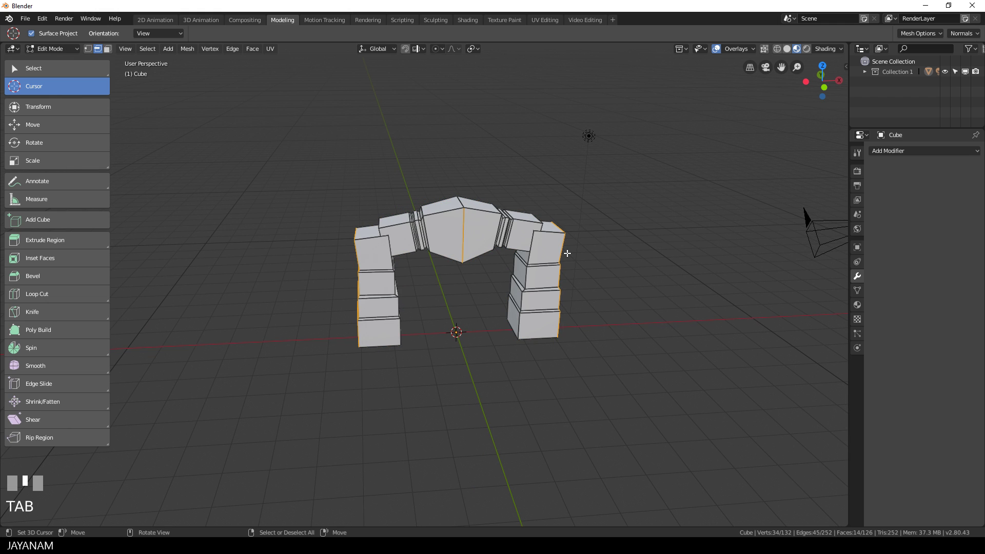
{"action": "left_click", "coordinate": [439, 49]}
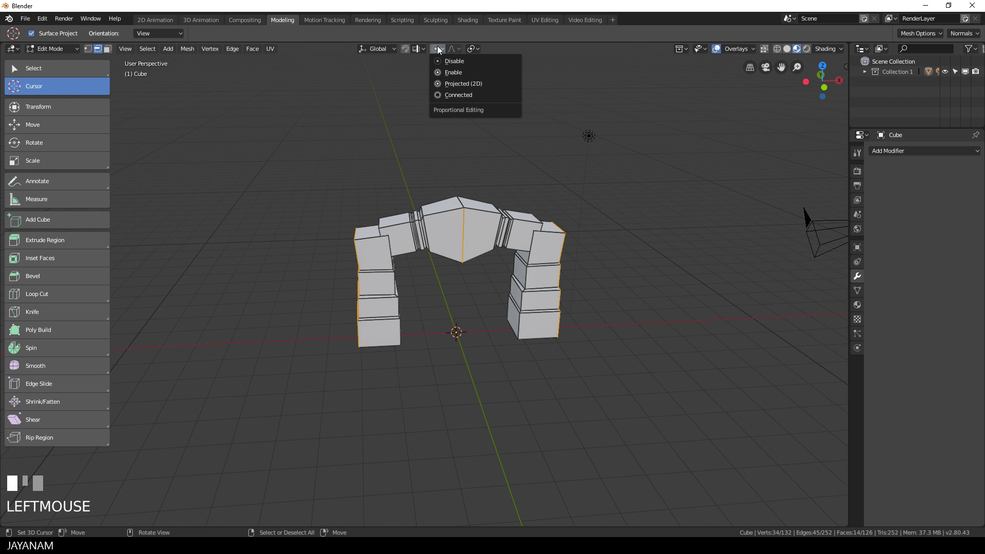
{"action": "left_click", "coordinate": [438, 72]}
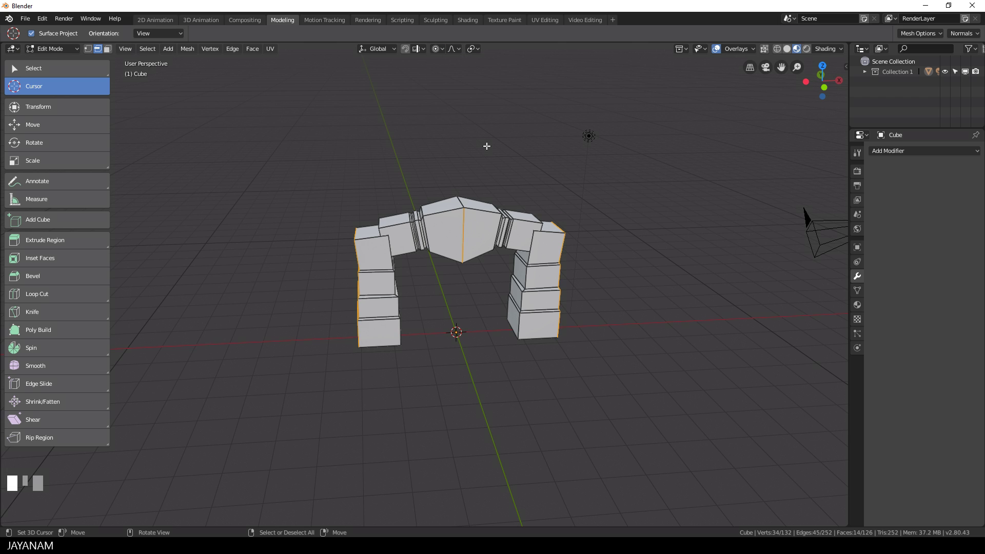
{"action": "right_click", "coordinate": [462, 205]}
{"action": "key", "text": "g"}
{"action": "scroll", "coordinate": [492, 188], "scroll_direction": "down", "scroll_amount": 1}
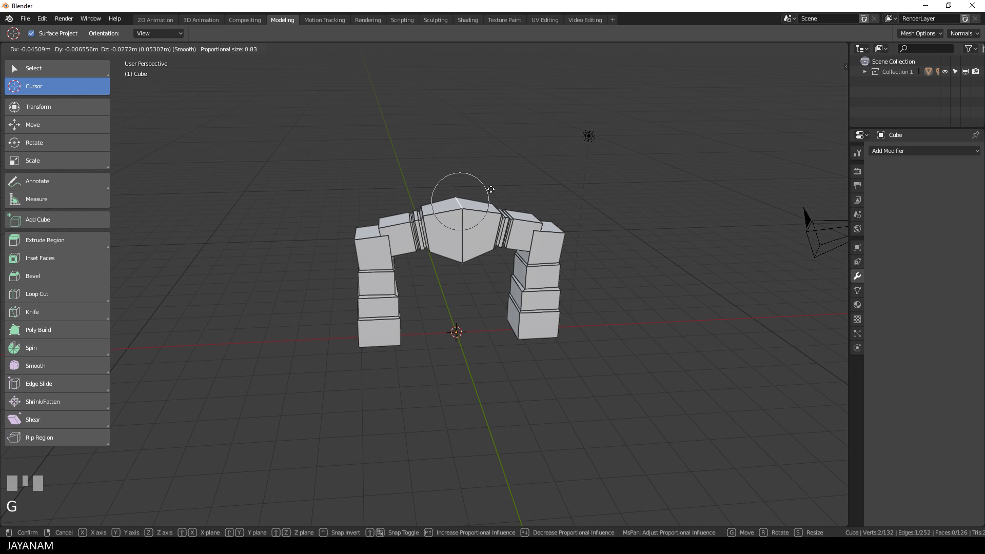
{"action": "left_click", "coordinate": [492, 186]}
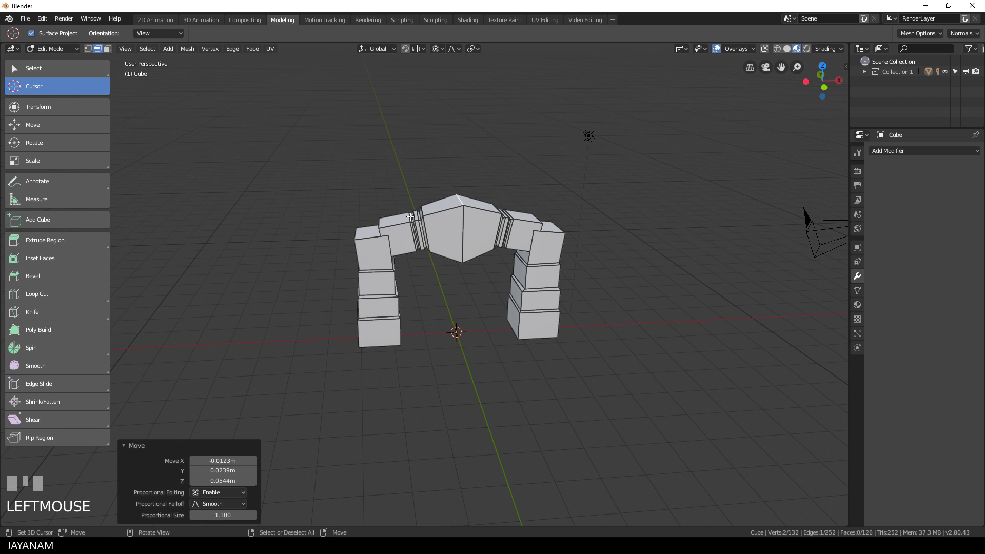
- Nudge the right joint edge, the left column's top edge and another edge below it
{"action": "right_click", "coordinate": [411, 218]}
{"action": "key", "text": "g"}
{"action": "right_click", "coordinate": [418, 217]}
{"action": "right_click", "coordinate": [504, 210]}
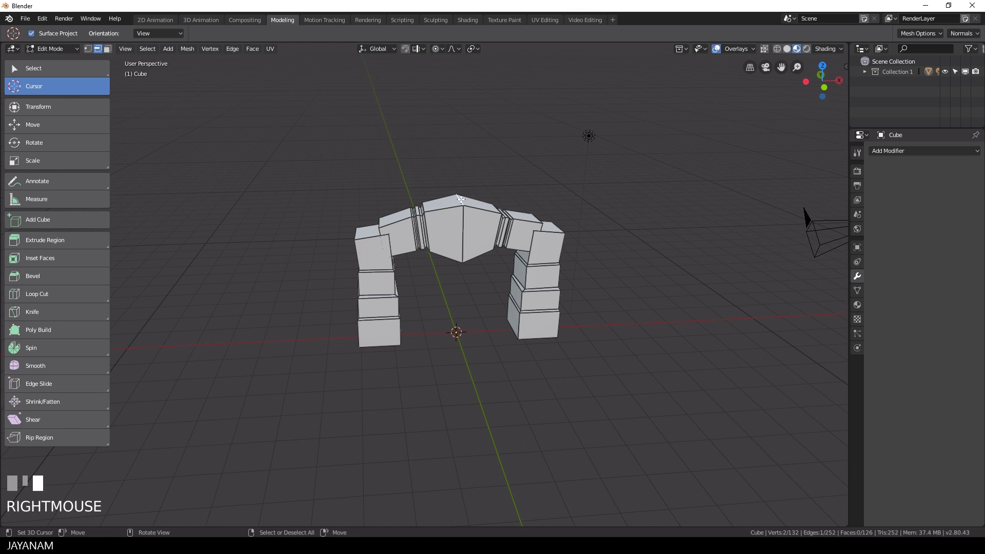
{"action": "key", "text": "g"}
{"action": "left_click", "coordinate": [563, 219]}
{"action": "right_click", "coordinate": [360, 231]}
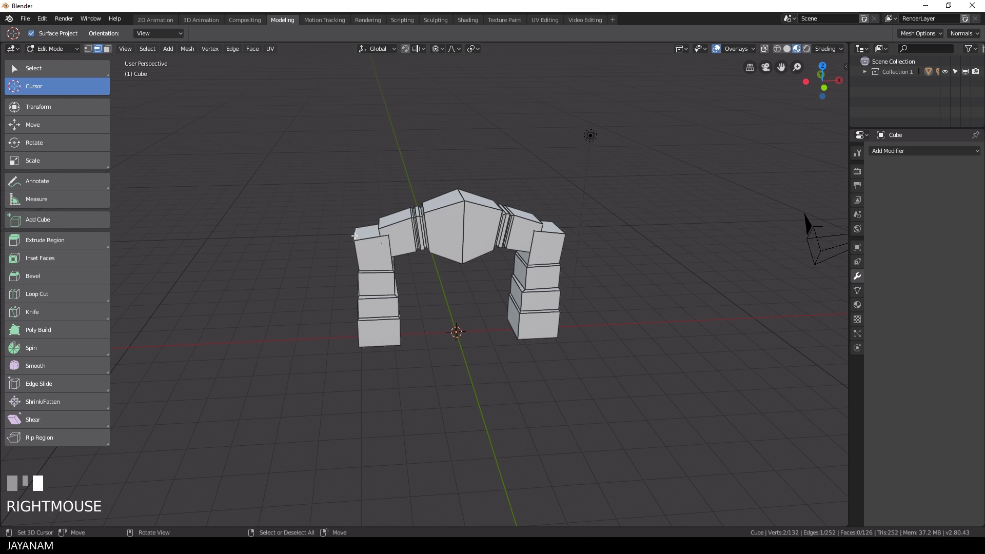
{"action": "key", "text": "g"}
{"action": "left_click", "coordinate": [364, 281]}
{"action": "right_click", "coordinate": [360, 294]}
{"action": "key", "text": "g"}
{"action": "left_click", "coordinate": [364, 295]}
- From the other side, nudge the right column's top edge and a neighbouring arch edge
{"action": "middle_click_drag", "start_coordinate": [451, 287], "coordinate": [379, 272]}
{"action": "right_click", "coordinate": [545, 249]}
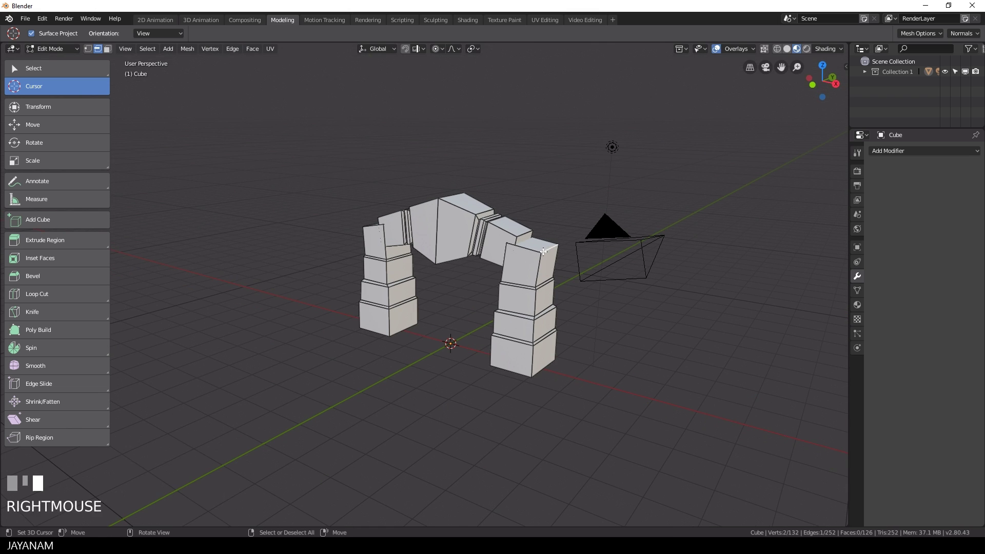
{"action": "key", "text": "g"}
{"action": "left_click", "coordinate": [543, 250]}
{"action": "right_click", "coordinate": [490, 216]}
{"action": "right_click", "coordinate": [520, 243]}
{"action": "middle_click_drag", "start_coordinate": [582, 239], "coordinate": [537, 252]}
{"action": "key", "text": "g"}
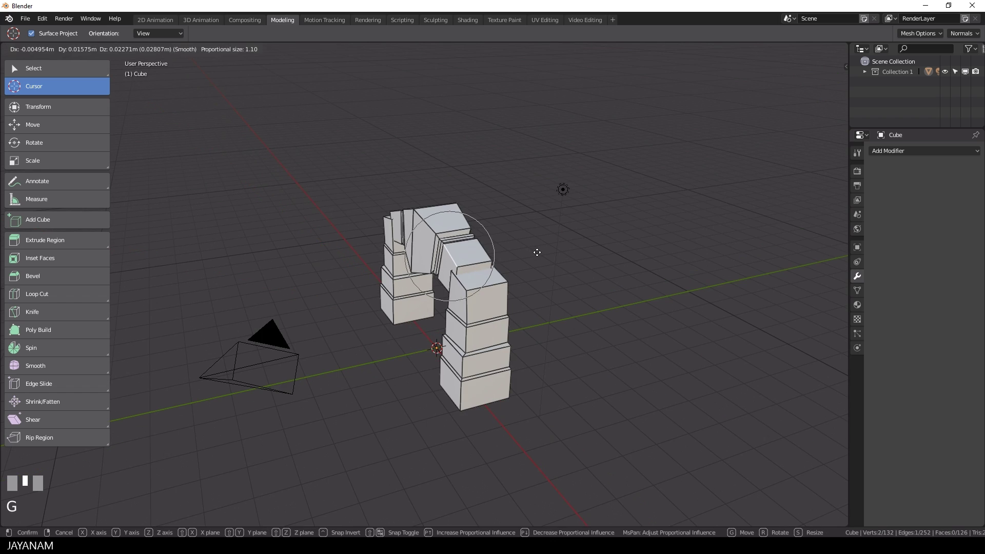
{"action": "left_click", "coordinate": [536, 251]}
- Shift the arch's top edge vertically and move the keystone's bottom edge
{"action": "middle_click_drag", "start_coordinate": [400, 228], "coordinate": [415, 97]}
{"action": "right_click", "coordinate": [392, 148]}
{"action": "key", "text": "g"}
{"action": "key", "text": "z"}
{"action": "left_click", "coordinate": [389, 142]}
{"action": "right_click", "coordinate": [385, 245]}
{"action": "middle_click_drag", "start_coordinate": [444, 246], "coordinate": [430, 272]}
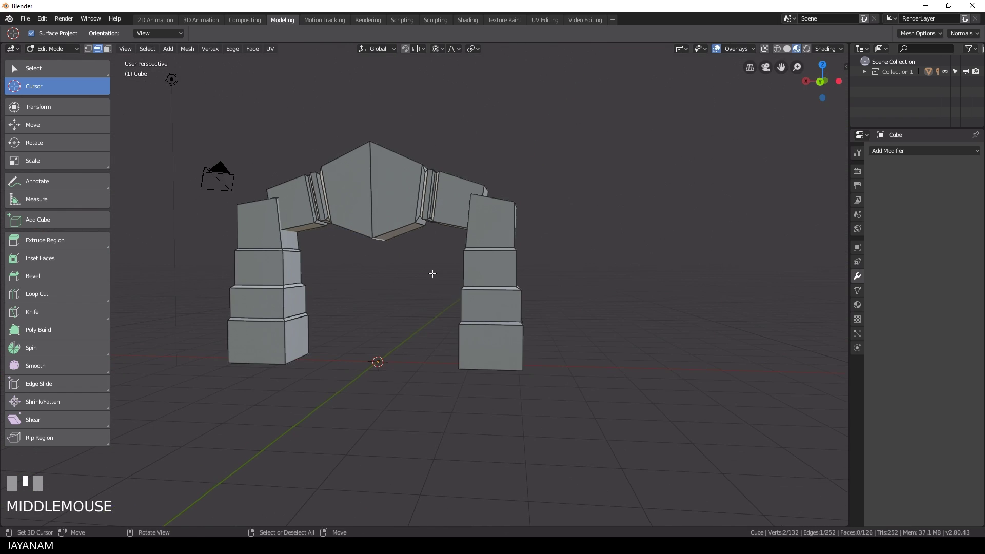
{"action": "key", "text": "g"}
{"action": "left_click", "coordinate": [430, 271]}
- Nudge edges on the left pillar, a second pillar and the right pillar
{"action": "middle_click_drag", "start_coordinate": [287, 243], "coordinate": [307, 242]}
{"action": "scroll", "coordinate": [307, 241], "scroll_direction": "up", "scroll_amount": 2}
{"action": "key", "text": "g"}
{"action": "left_click", "coordinate": [266, 255]}
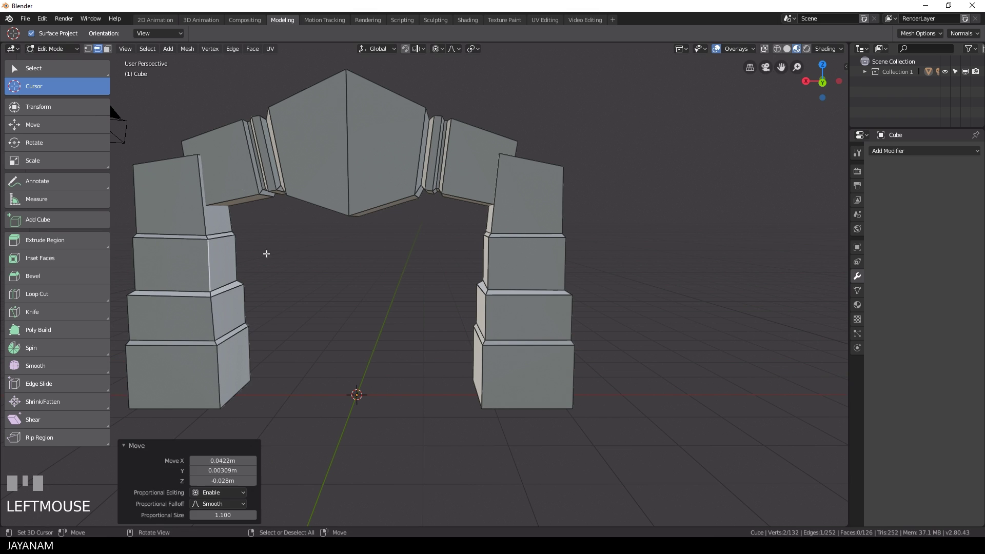
{"action": "right_click", "coordinate": [499, 293]}
{"action": "key", "text": "g"}
{"action": "left_click", "coordinate": [499, 293]}
{"action": "right_click", "coordinate": [572, 303]}
{"action": "key", "text": "g"}
{"action": "left_click", "coordinate": [599, 321]}
- Move an edge on the arch's far side to roughen it
{"action": "middle_click_drag", "start_coordinate": [599, 321], "coordinate": [282, 334]}
{"action": "right_click", "coordinate": [288, 234]}
{"action": "key", "text": "g"}
{"action": "left_click", "coordinate": [298, 235]}
{"action": "middle_click_drag", "start_coordinate": [441, 242], "coordinate": [466, 265]}
{"action": "scroll", "coordinate": [446, 260], "scroll_direction": "down", "scroll_amount": 1}
- Shift the upper-left arch edge and move another edge twice for extra irregularity
{"action": "right_click", "coordinate": [405, 163]}
{"action": "key", "text": "g"}
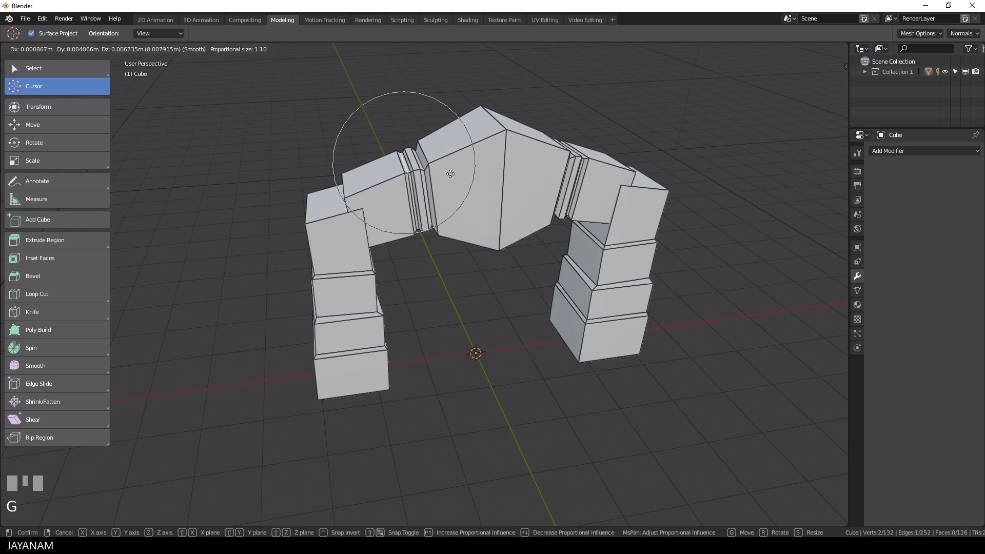
{"action": "left_click", "coordinate": [450, 174]}
{"action": "mouse_move", "coordinate": [450, 174]}
{"action": "middle_mouse_down"}
{"action": "mouse_move", "coordinate": [387, 237]}
{"action": "mouse_move", "coordinate": [319, 153]}
{"action": "middle_mouse_up"}
{"action": "right_click", "coordinate": [345, 182]}
{"action": "key", "text": "g"}
{"action": "left_click", "coordinate": [354, 200]}
{"action": "key", "text": "g"}
{"action": "left_click", "coordinate": [369, 195]}
- In wireframe view, nudge the inner-left edge and edges on the right side
{"action": "left_click", "coordinate": [778, 48]}
{"action": "right_click", "coordinate": [359, 219]}
{"action": "middle_click_drag", "start_coordinate": [410, 221], "coordinate": [471, 251]}
{"action": "key", "text": "g"}
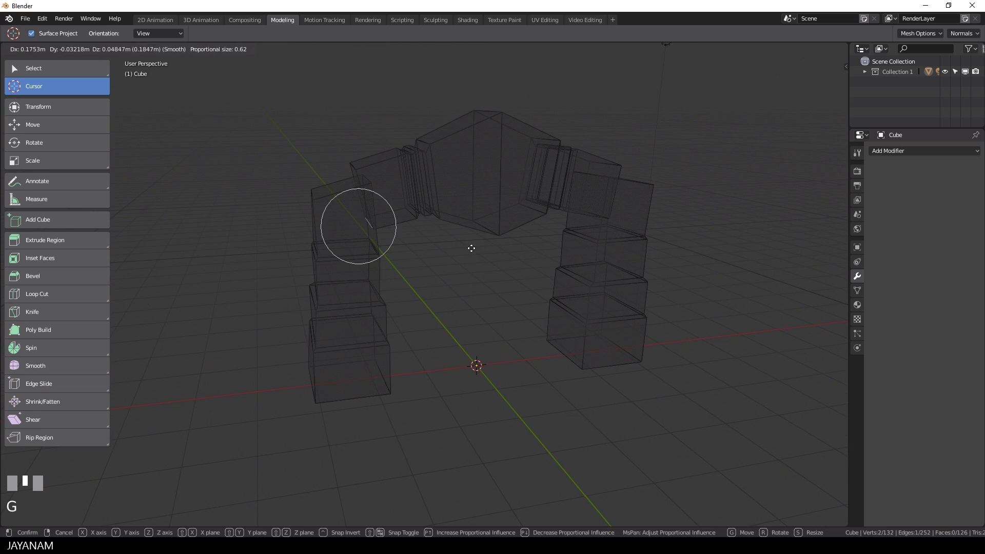
{"action": "left_click", "coordinate": [473, 247]}
{"action": "middle_click_drag", "start_coordinate": [613, 245], "coordinate": [595, 222]}
{"action": "right_click", "coordinate": [596, 221]}
{"action": "middle_click_drag", "start_coordinate": [641, 256], "coordinate": [633, 260]}
{"action": "key", "text": "g"}
{"action": "left_click", "coordinate": [643, 215]}
{"action": "key", "text": "g"}
{"action": "middle_click_drag", "start_coordinate": [644, 213], "coordinate": [422, 211]}
{"action": "left_click", "coordinate": [654, 247]}
- Back in solid view, nudge the left column's top edge and the left-top arch edge
{"action": "right_click", "coordinate": [307, 191]}
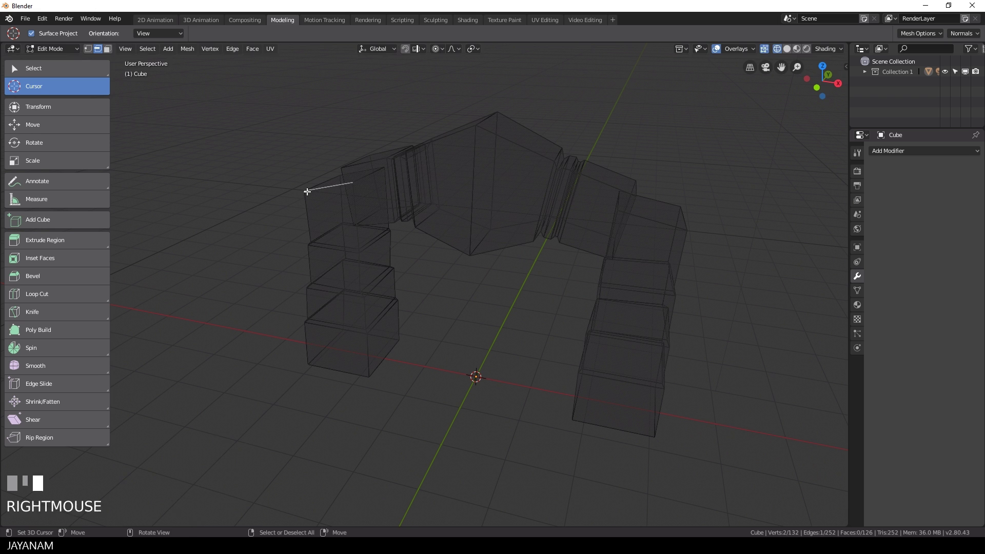
{"action": "key", "text": "g"}
{"action": "left_click", "coordinate": [326, 203]}
{"action": "left_click", "coordinate": [796, 49]}
{"action": "scroll", "coordinate": [610, 220], "scroll_direction": "down", "scroll_amount": 2}
{"action": "middle_click_drag", "start_coordinate": [613, 220], "coordinate": [587, 233]}
{"action": "scroll", "coordinate": [587, 233], "scroll_direction": "up", "scroll_amount": 2}
{"action": "right_click", "coordinate": [354, 183]}
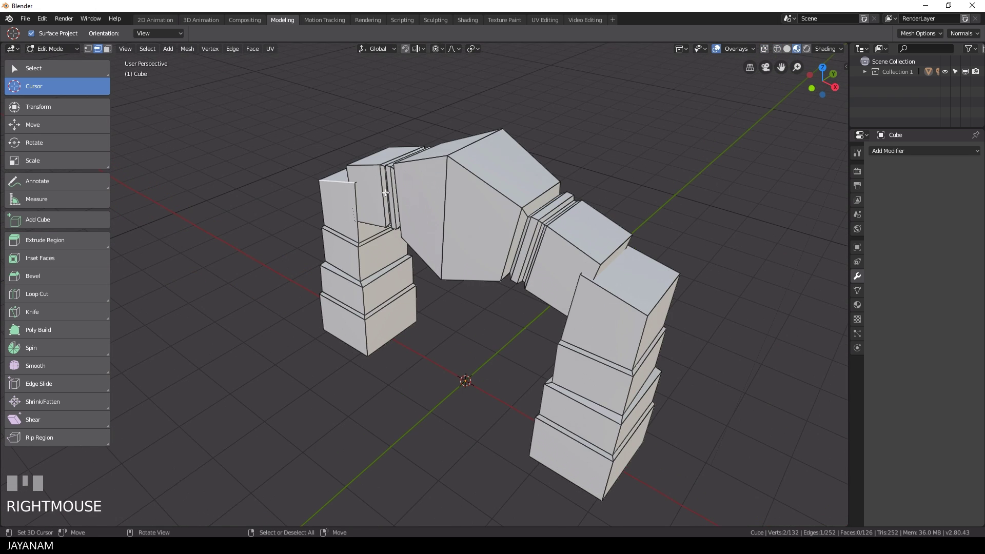
{"action": "middle_click_drag", "start_coordinate": [386, 192], "coordinate": [397, 210]}
{"action": "key", "text": "g"}
{"action": "left_click", "coordinate": [400, 212]}
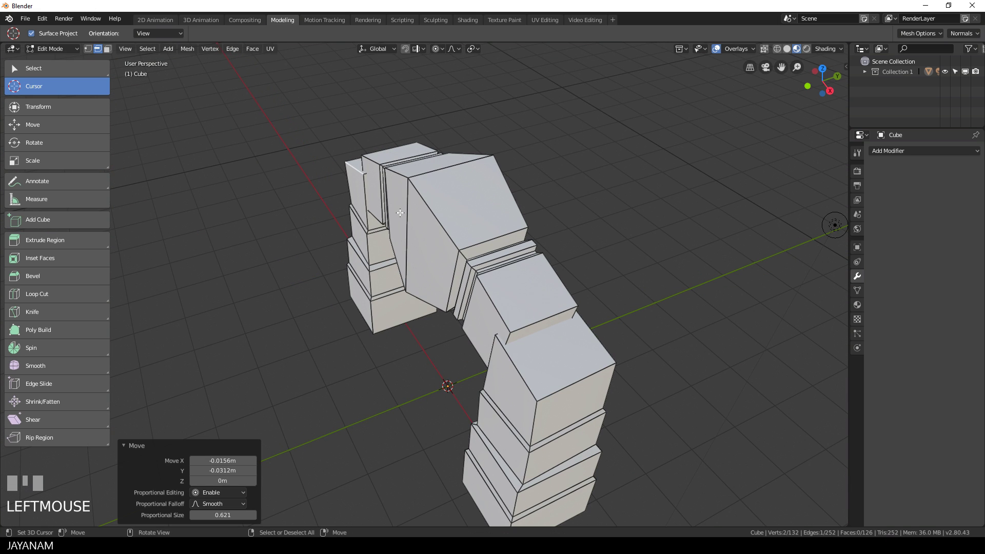
{"action": "left_click", "coordinate": [88, 48]}
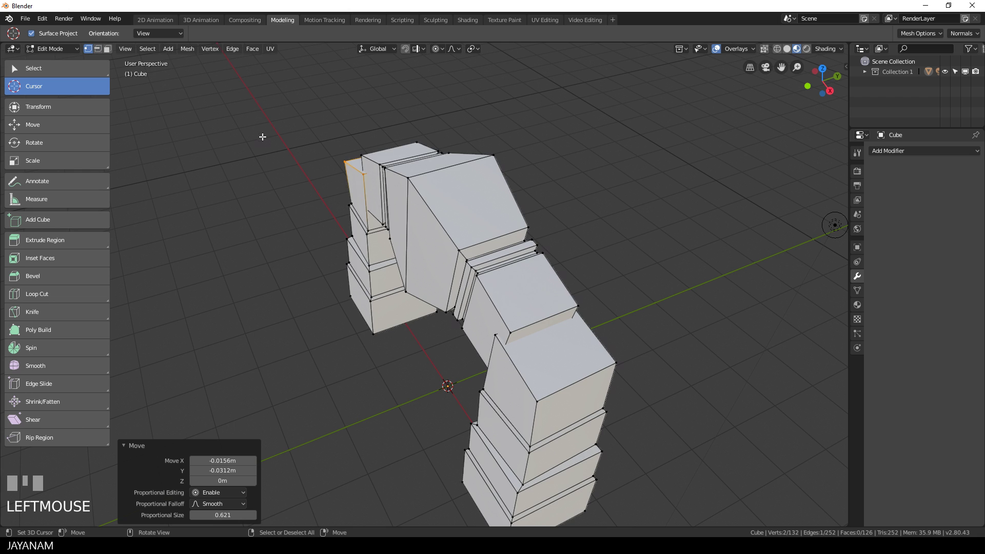
- Chip three corner vertices on the arch and pillar with small vertex bevels
{"action": "middle_click_drag", "start_coordinate": [334, 195], "coordinate": [387, 226]}
{"action": "right_click", "coordinate": [386, 227]}
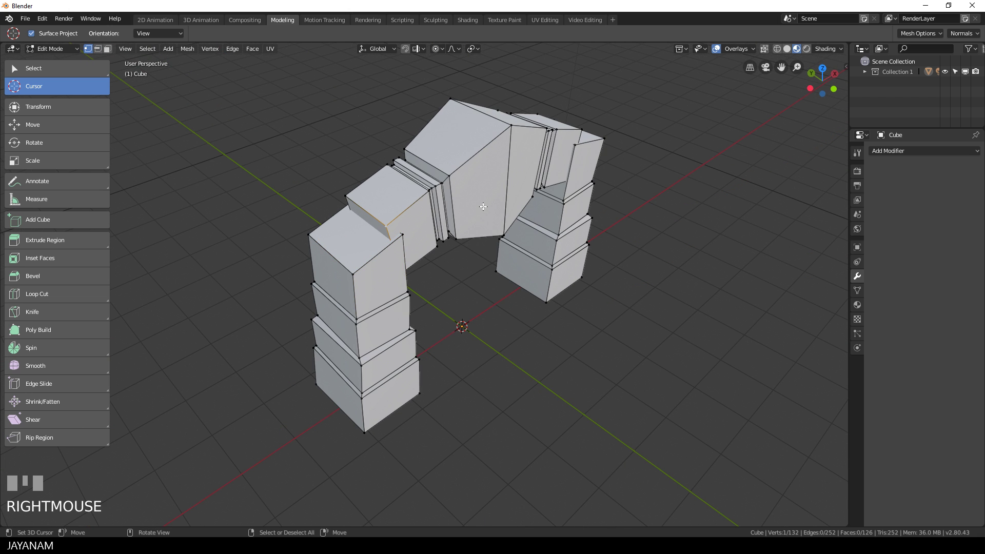
{"action": "key", "text": "shift+ctrl+b"}
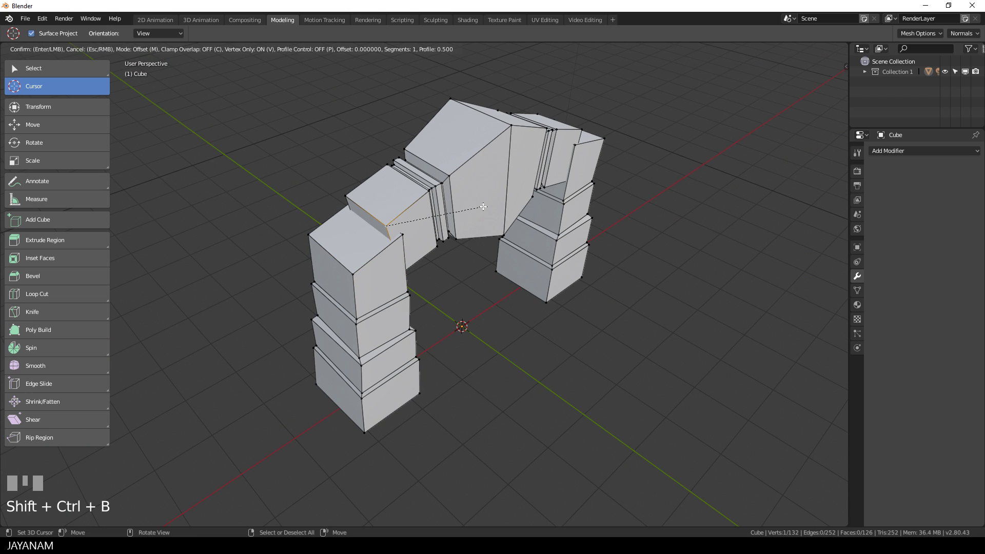
{"action": "left_click", "coordinate": [470, 216]}
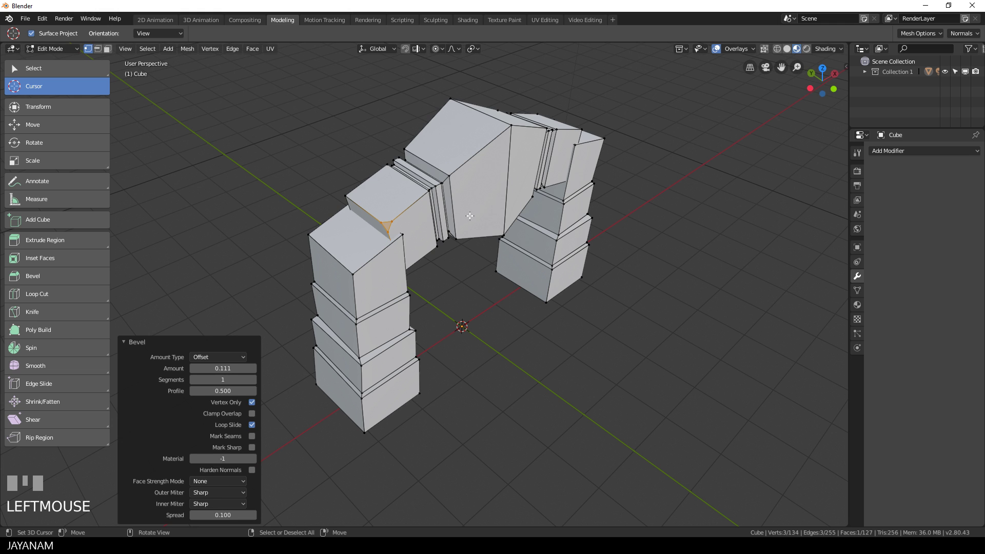
{"action": "middle_click_drag", "start_coordinate": [307, 251], "coordinate": [434, 263]}
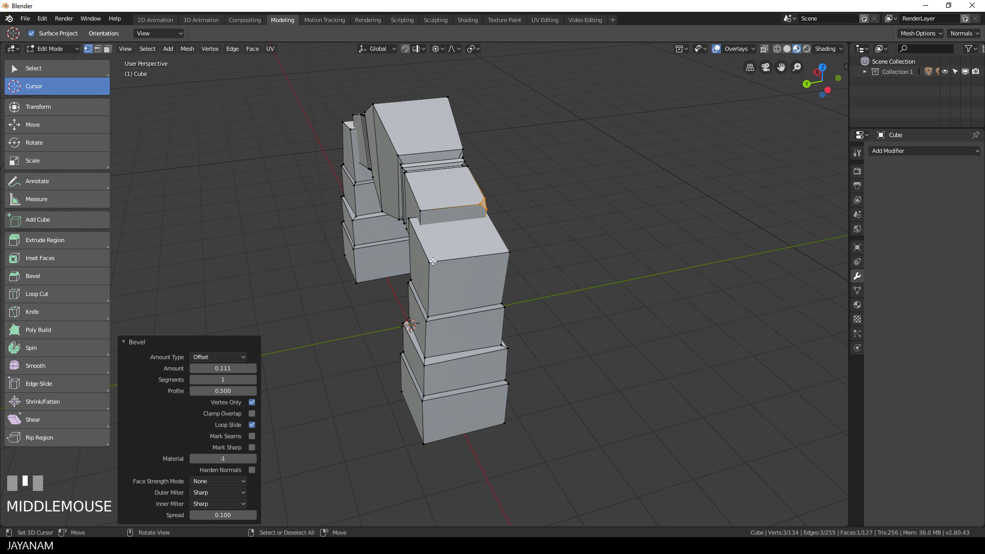
{"action": "right_click", "coordinate": [430, 262]}
{"action": "key", "text": "shift+ctrl+b"}
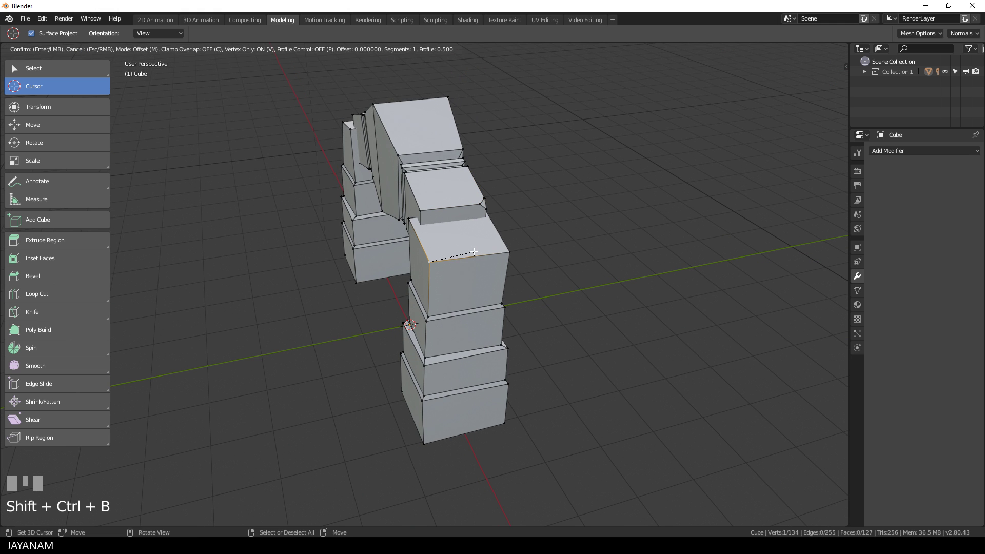
{"action": "left_click", "coordinate": [489, 253]}
{"action": "middle_click_drag", "start_coordinate": [488, 254], "coordinate": [453, 215]}
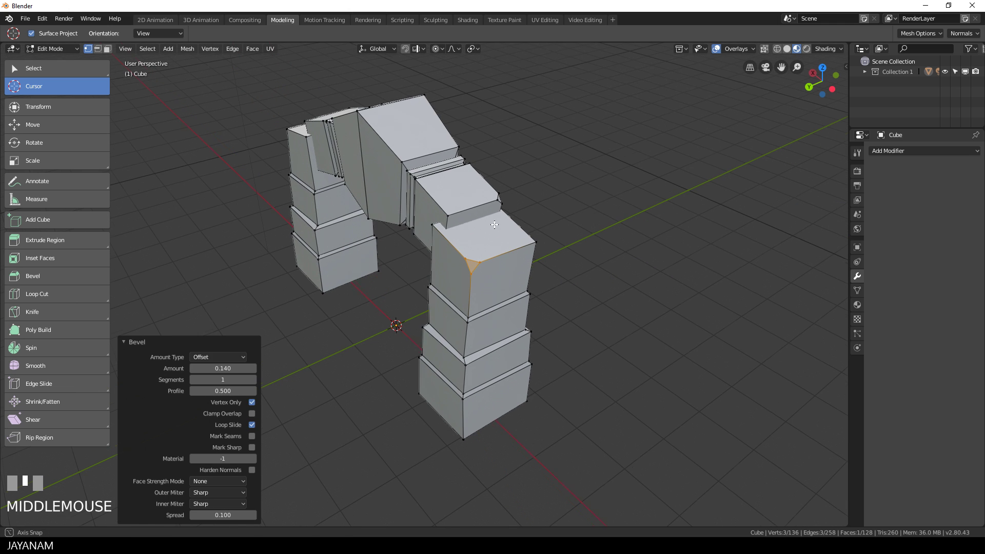
{"action": "right_click", "coordinate": [446, 214]}
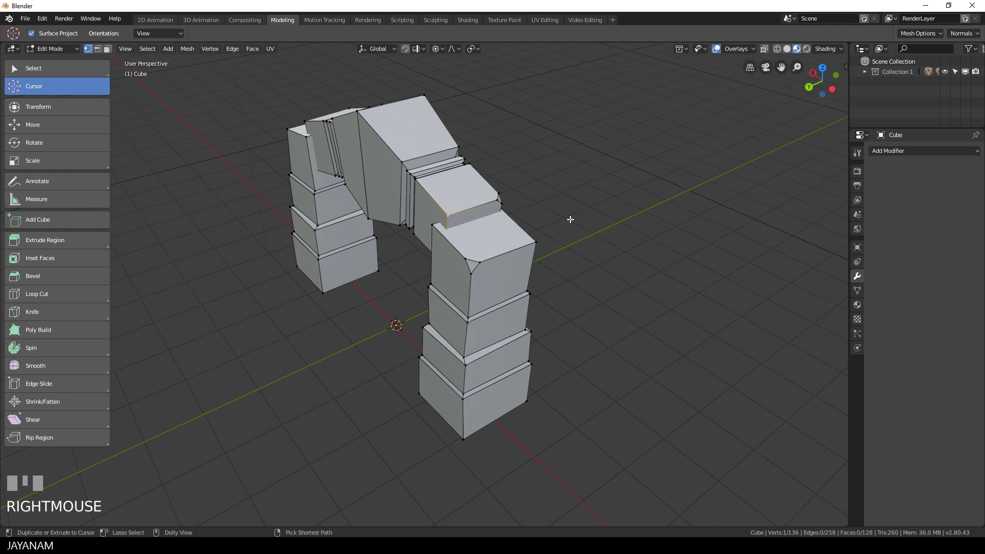
{"action": "key", "text": "shift+ctrl+b"}
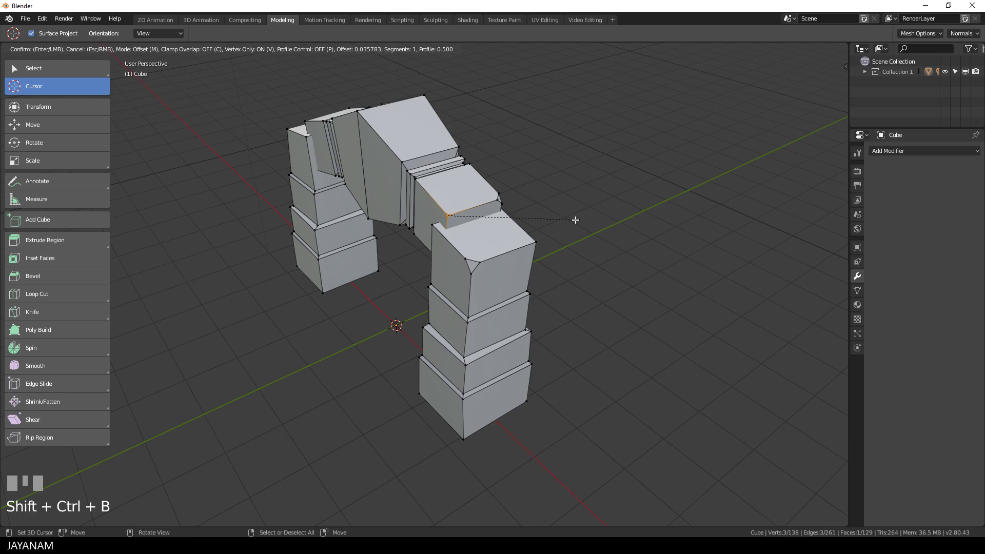
{"action": "left_click", "coordinate": [575, 220]}
- Nudge a vertical pillar edge with proportional editing for a worn look
{"action": "scroll", "coordinate": [575, 220], "scroll_direction": "up", "scroll_amount": 3}
{"action": "middle_click_drag", "start_coordinate": [575, 220], "coordinate": [515, 128]}
{"action": "right_click", "coordinate": [568, 150]}
{"action": "scroll", "coordinate": [511, 165], "scroll_direction": "down", "scroll_amount": 3}
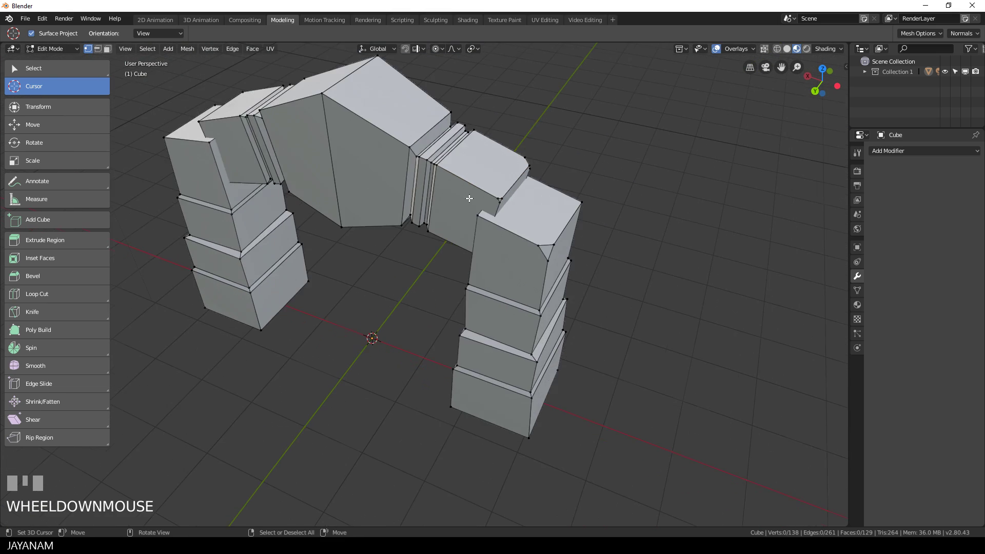
{"action": "middle_click_drag", "start_coordinate": [469, 199], "coordinate": [422, 238]}
{"action": "right_click", "coordinate": [457, 250]}
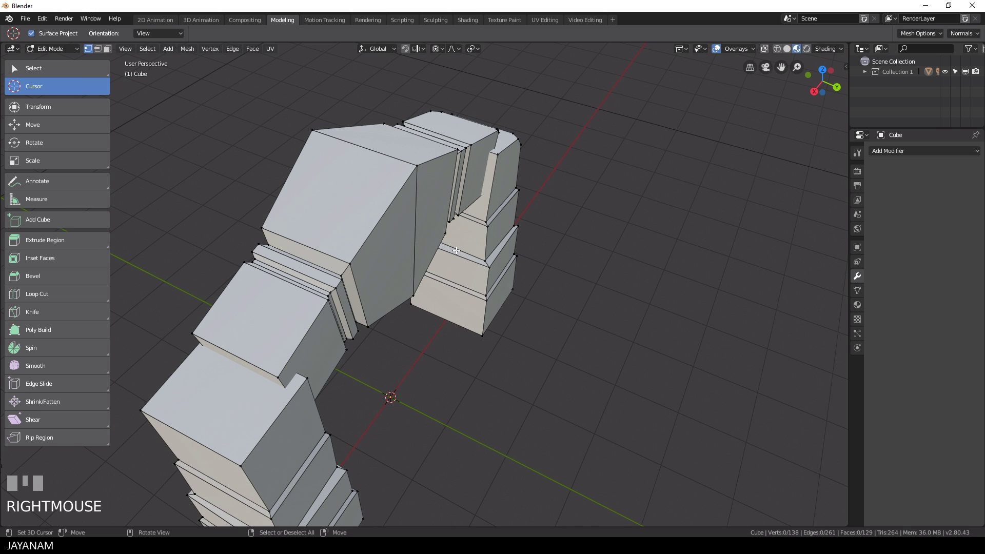
{"action": "left_click", "coordinate": [98, 49]}
{"action": "right_click", "coordinate": [418, 229]}
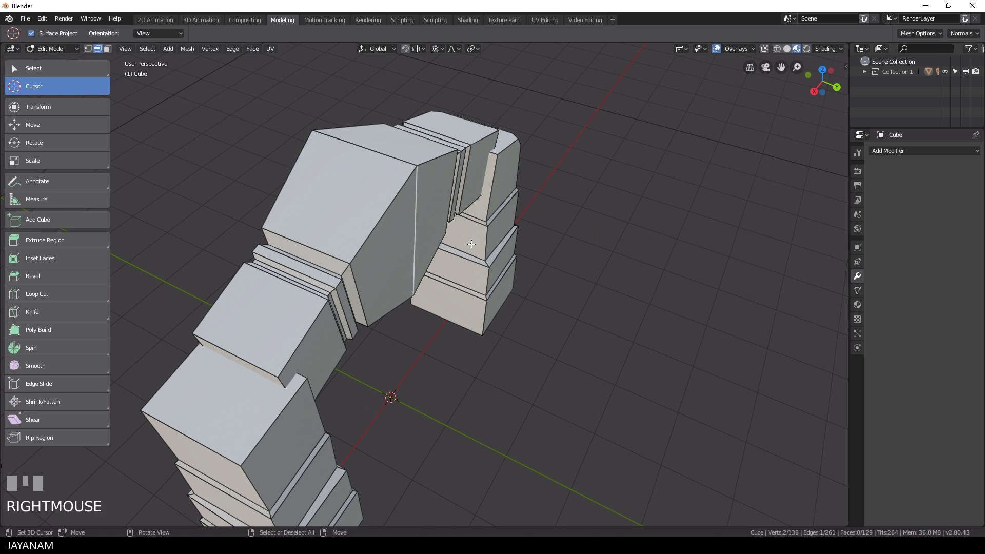
{"action": "key", "text": "g"}
{"action": "left_click", "coordinate": [475, 245]}
- Bevel two more corner vertices on the arch's other side
{"action": "middle_click_drag", "start_coordinate": [474, 245], "coordinate": [690, 171]}
{"action": "right_click", "coordinate": [669, 167]}
{"action": "left_click", "coordinate": [88, 49]}
{"action": "key", "text": "shift+ctrl+b"}
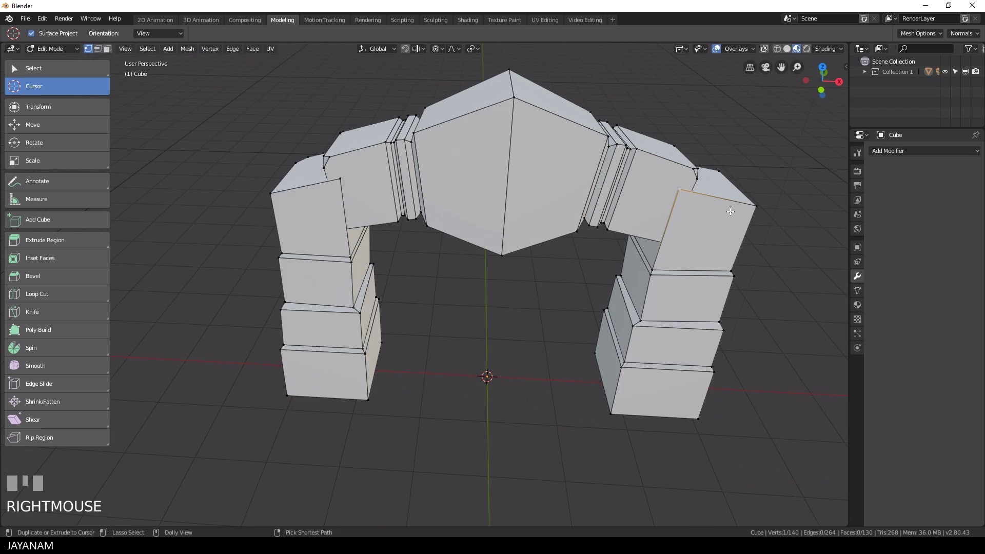
{"action": "left_click", "coordinate": [731, 213]}
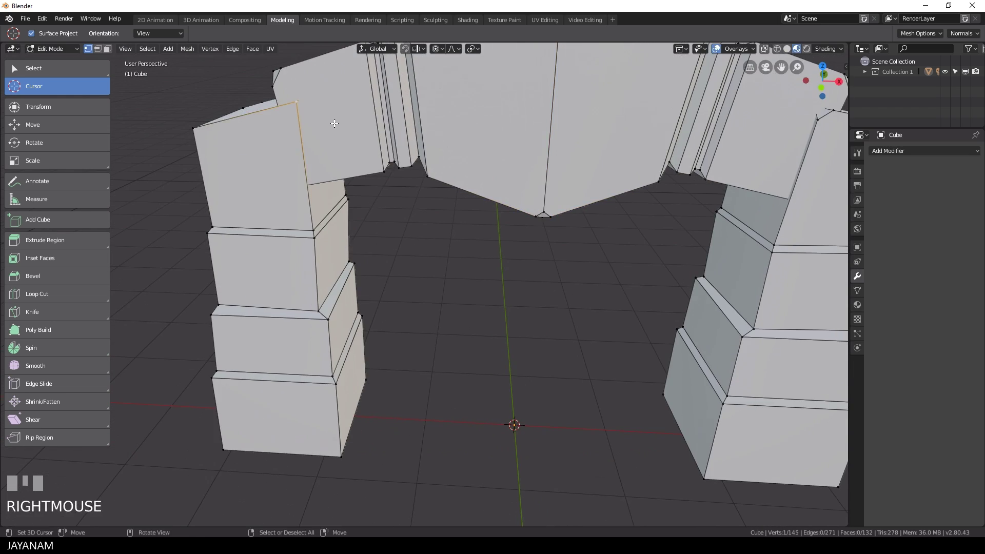
{"action": "key", "text": "shift+ctrl+b"}
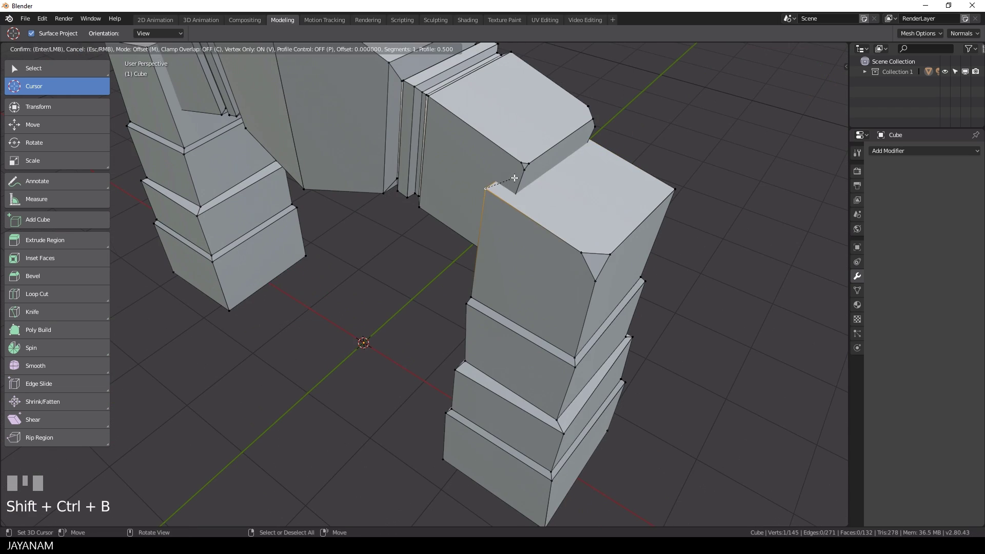
{"action": "left_click", "coordinate": [541, 180]}
- Nudge a column corner vertex twice to roughen its shape
{"action": "middle_click_drag", "start_coordinate": [541, 181], "coordinate": [534, 167]}
{"action": "right_click", "coordinate": [568, 177]}
{"action": "key", "text": "g"}
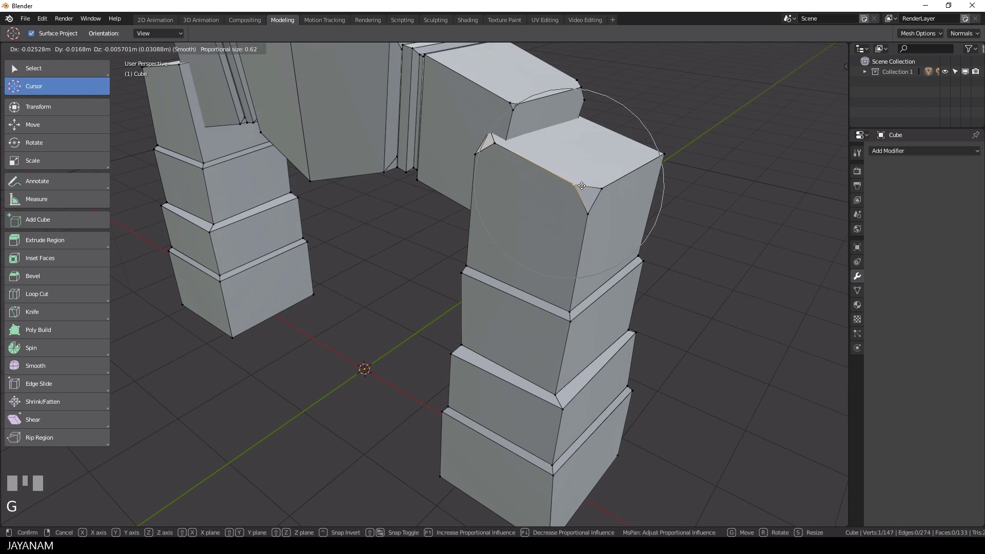
{"action": "left_click", "coordinate": [560, 193]}
{"action": "key", "text": "g"}
{"action": "left_click", "coordinate": [563, 200]}
- Chip two more pillar corners with vertex bevels and shift one beveled vertex
{"action": "middle_click_drag", "start_coordinate": [488, 328], "coordinate": [565, 300]}
{"action": "key", "text": "shift+ctrl+b"}
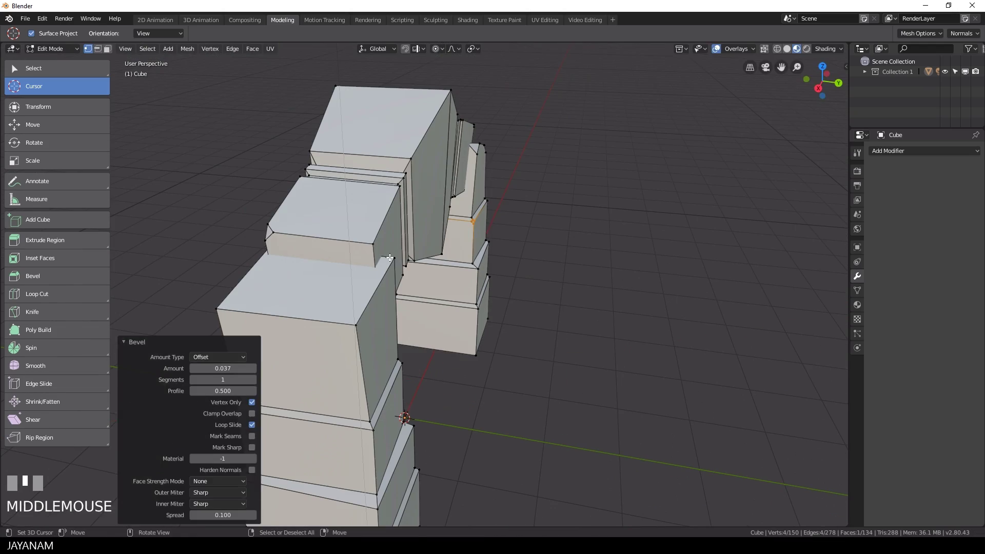
{"action": "key", "text": "shift+ctrl+b"}
{"action": "left_click", "coordinate": [434, 321]}
{"action": "key", "text": "g"}
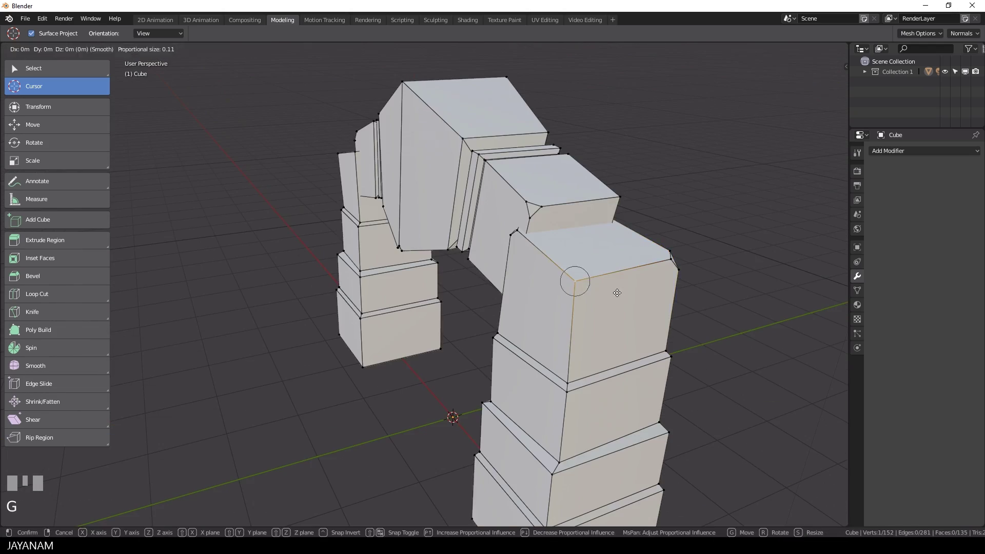
{"action": "key", "text": "Escape"}
{"action": "middle_click_drag", "start_coordinate": [575, 280], "coordinate": [492, 303]}
{"action": "key", "text": "shift+ctrl+b"}
{"action": "left_click", "coordinate": [459, 317]}
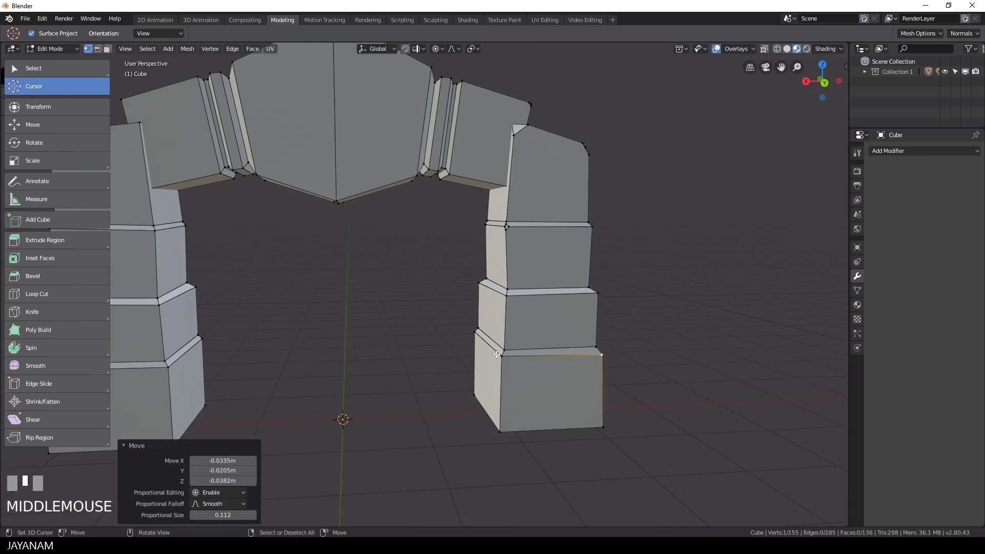
{"action": "key", "text": "g"}
{"action": "left_click", "coordinate": [507, 297]}
- Return to Object Mode and view the whole arch
{"action": "scroll", "coordinate": [507, 298], "scroll_direction": "down", "scroll_amount": 2}
{"action": "middle_click_drag", "start_coordinate": [205, 266], "coordinate": [391, 275]}
{"action": "scroll", "coordinate": [255, 264], "scroll_direction": "down", "scroll_amount": 3}
{"action": "key", "text": "Tab"}
{"action": "scroll", "coordinate": [590, 274], "scroll_direction": "up", "scroll_amount": 2}
{"action": "middle_click_drag", "start_coordinate": [590, 278], "coordinate": [611, 236]}
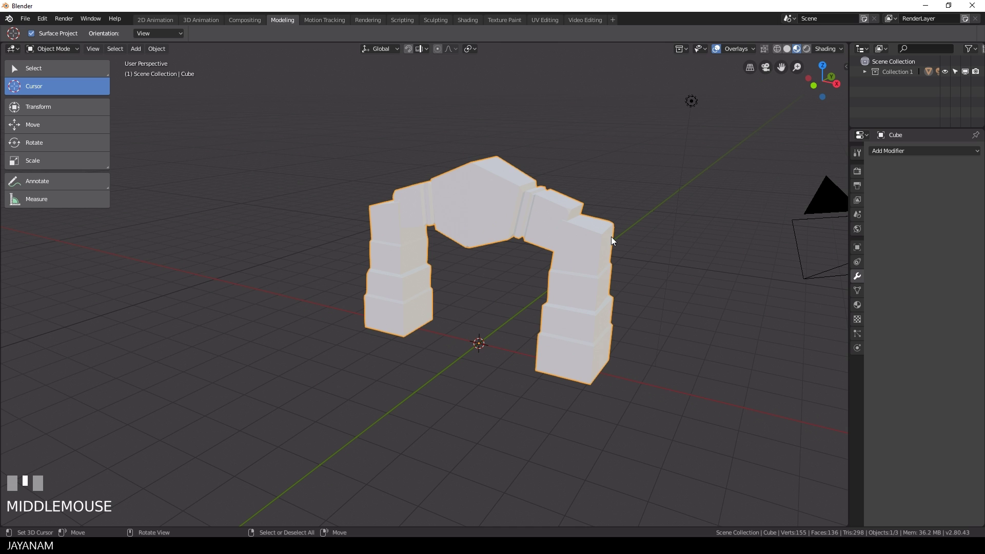
- Give the arch material base colour RGB 0.800/0.682/0.437 and roughness 0.724
{"action": "left_click", "coordinate": [856, 306]}
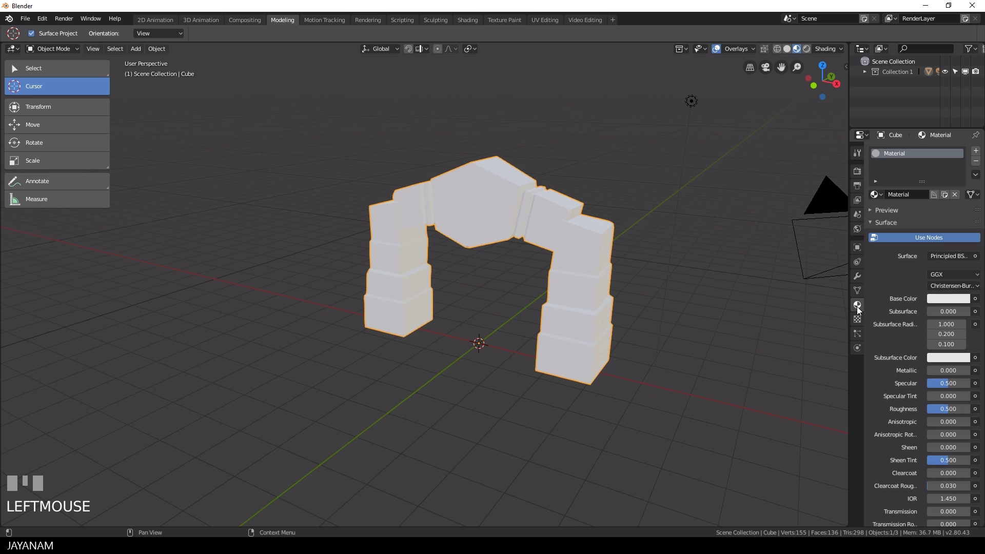
{"action": "left_click", "coordinate": [946, 299]}
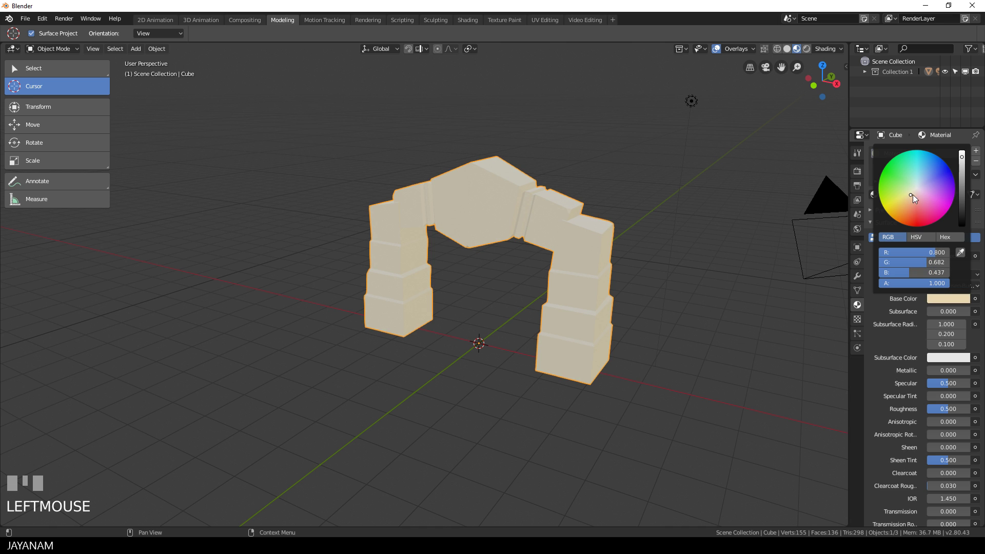
{"action": "left_click_drag", "start_coordinate": [947, 410], "coordinate": [948, 410]}
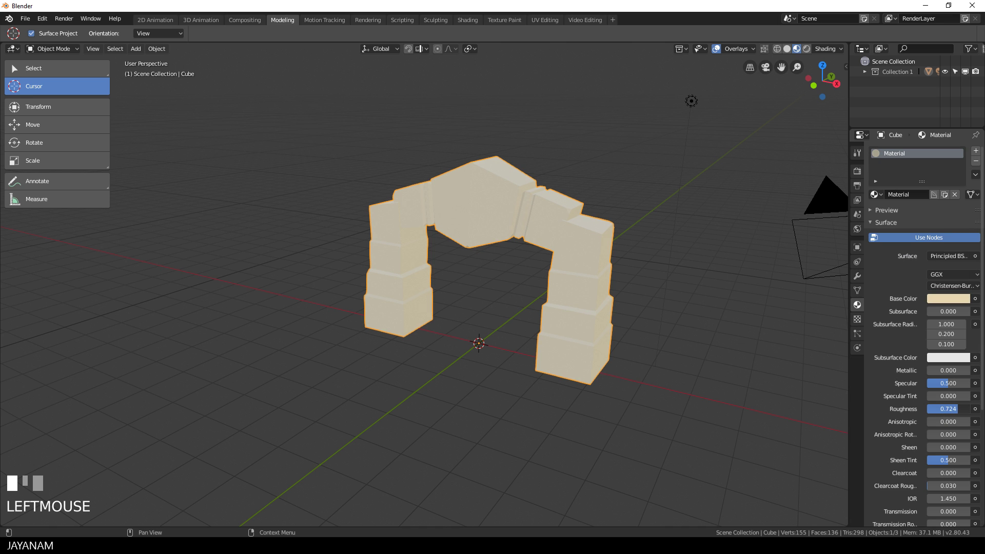
- Hide the viewport overlays and bring up the viewport shading options
{"action": "middle_click_drag", "start_coordinate": [694, 246], "coordinate": [679, 253]}
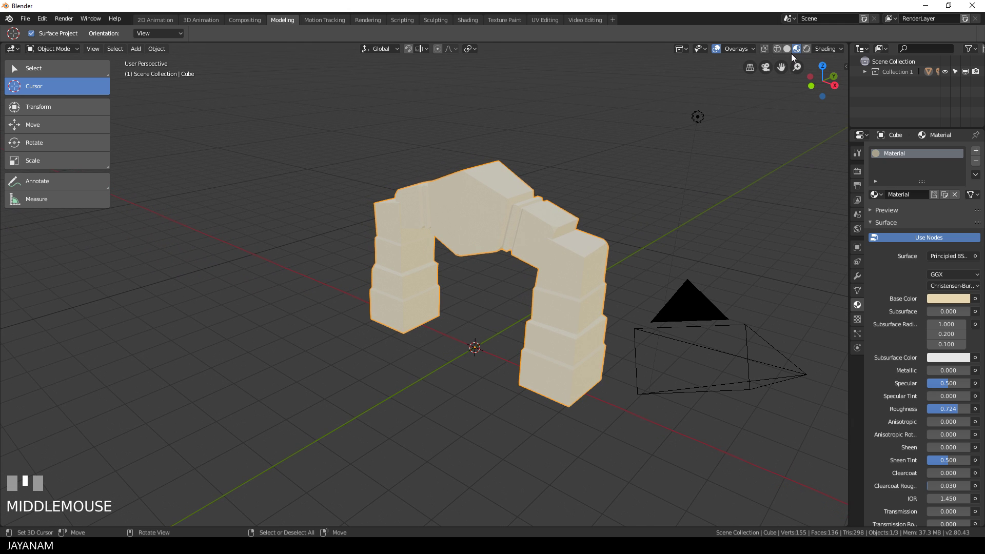
{"action": "left_click", "coordinate": [716, 49]}
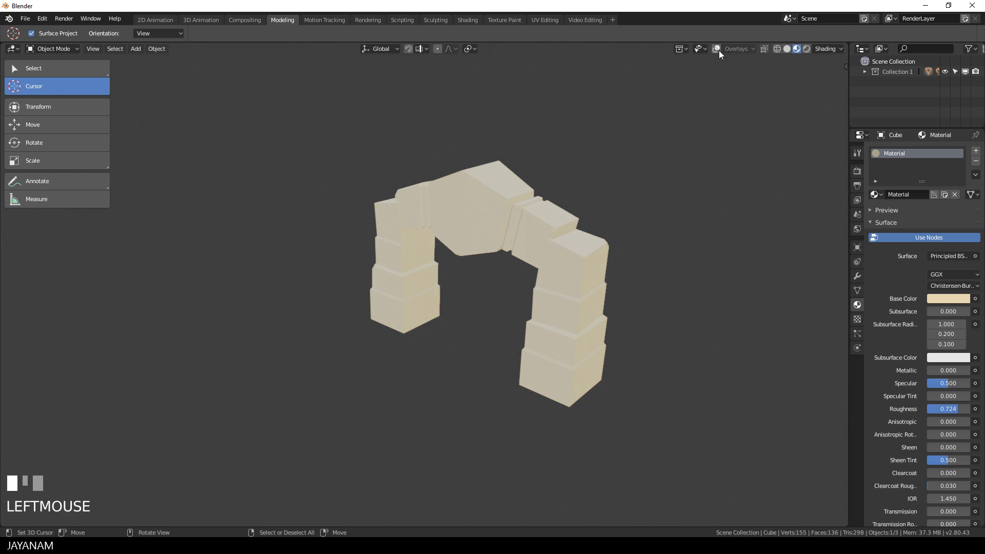
{"action": "left_click", "coordinate": [827, 48]}
- Enable Scene Lights in the viewport shading to light the arch
{"action": "left_click", "coordinate": [784, 81]}
{"action": "scroll", "coordinate": [666, 161], "scroll_direction": "down", "scroll_amount": 1}
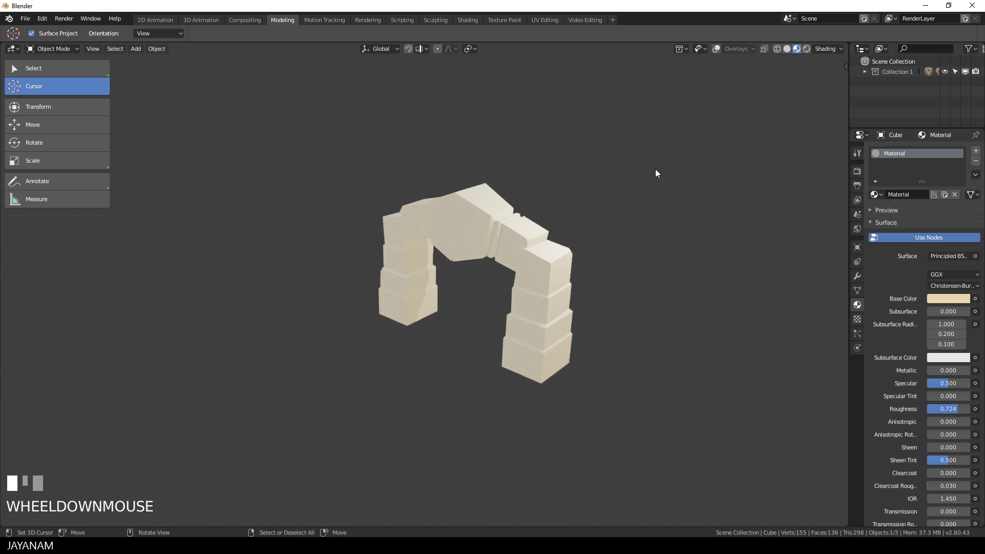
{"action": "middle_click_drag", "start_coordinate": [654, 169], "coordinate": [625, 173]}
- Select the Lamp in Collection 1 and move it to a new position
{"action": "left_click", "coordinate": [864, 72]}
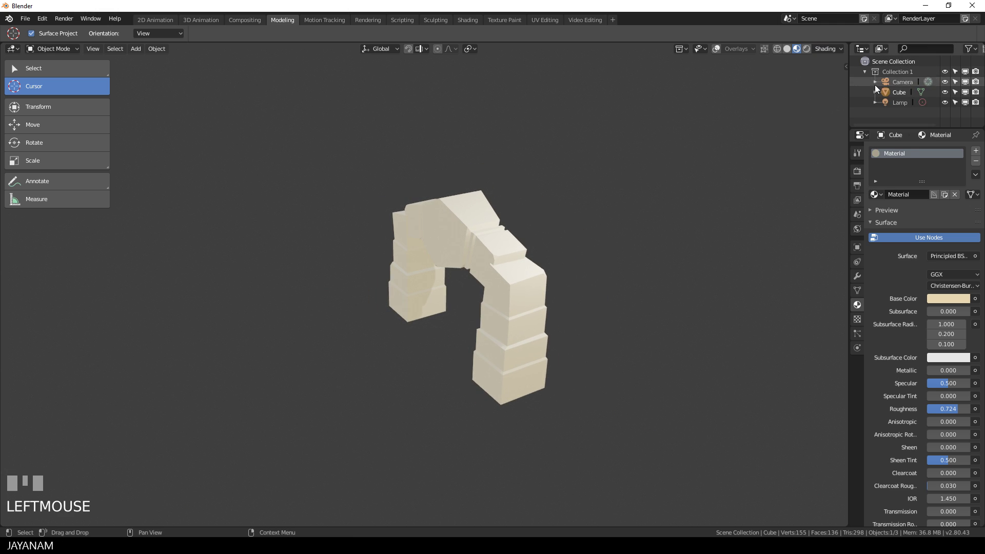
{"action": "left_click", "coordinate": [899, 103]}
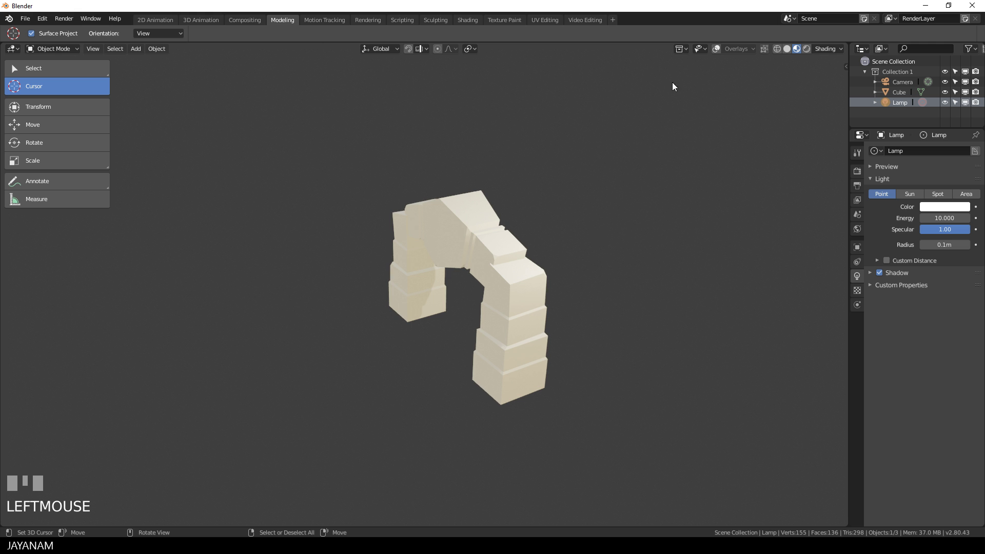
{"action": "left_click", "coordinate": [714, 49]}
{"action": "key", "text": "g"}
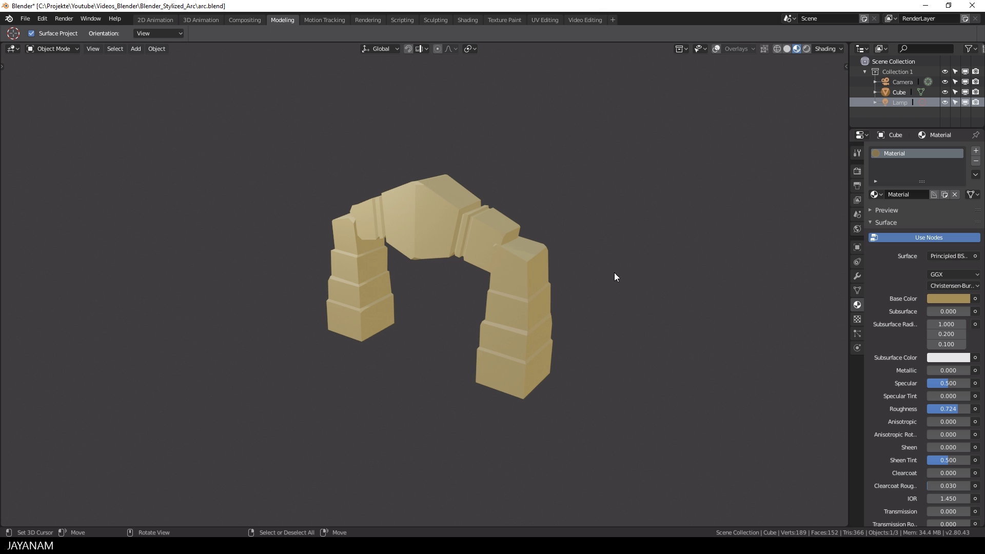
{"action": "mouse_move", "coordinate": [591, 285]}
{"action": "middle_mouse_down"}
{"action": "mouse_move", "coordinate": [681, 268]}
{"action": "mouse_move", "coordinate": [685, 224]}
{"action": "mouse_move", "coordinate": [597, 272]}
{"action": "middle_mouse_up"}
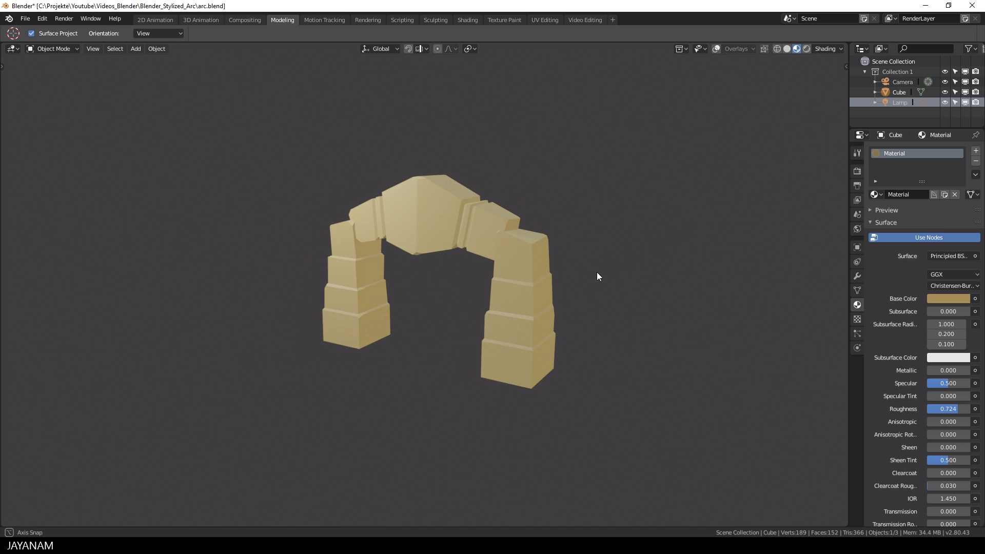